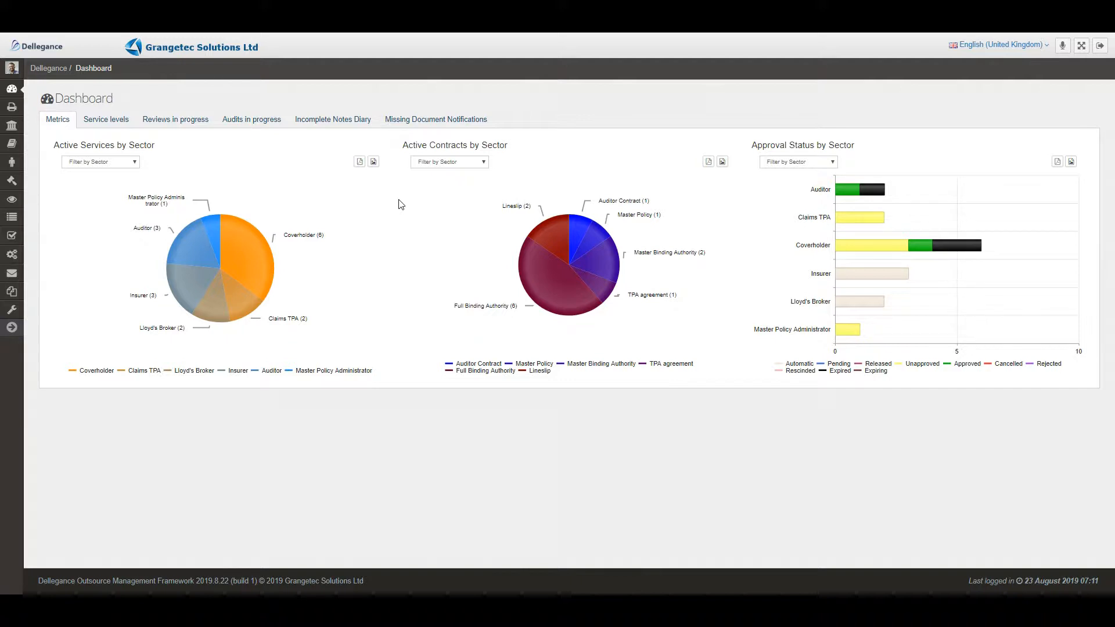
# - In Parties, select Syndicate 9999 under Northern Underwriters and view its notification email addresses
pyautogui.click(12, 125)
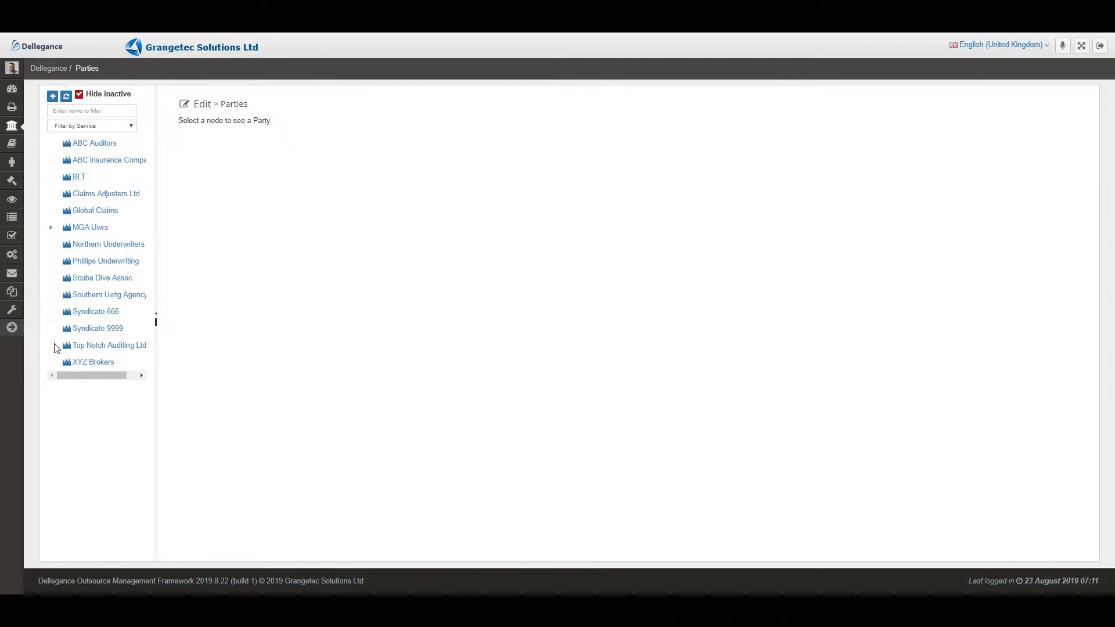
pyautogui.click(90, 244)
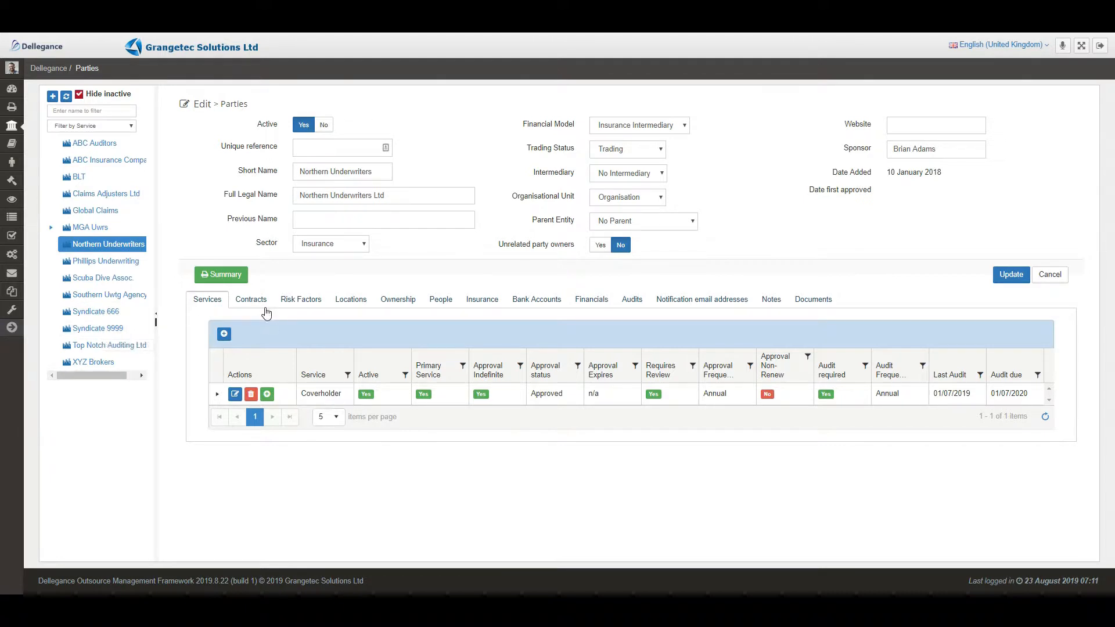
pyautogui.click(100, 329)
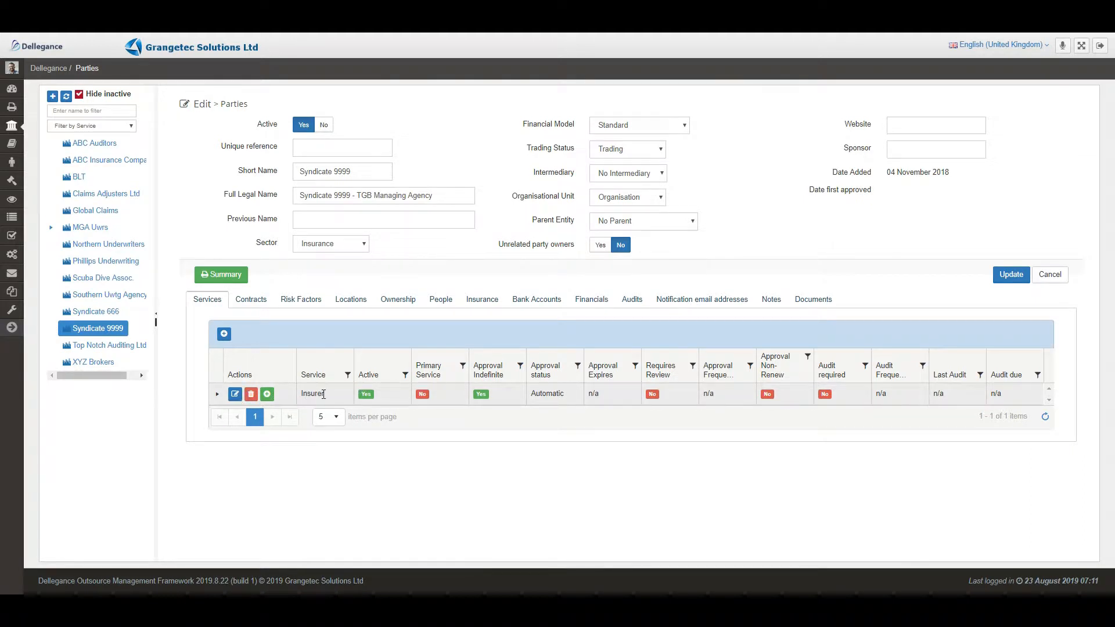
pyautogui.click(715, 306)
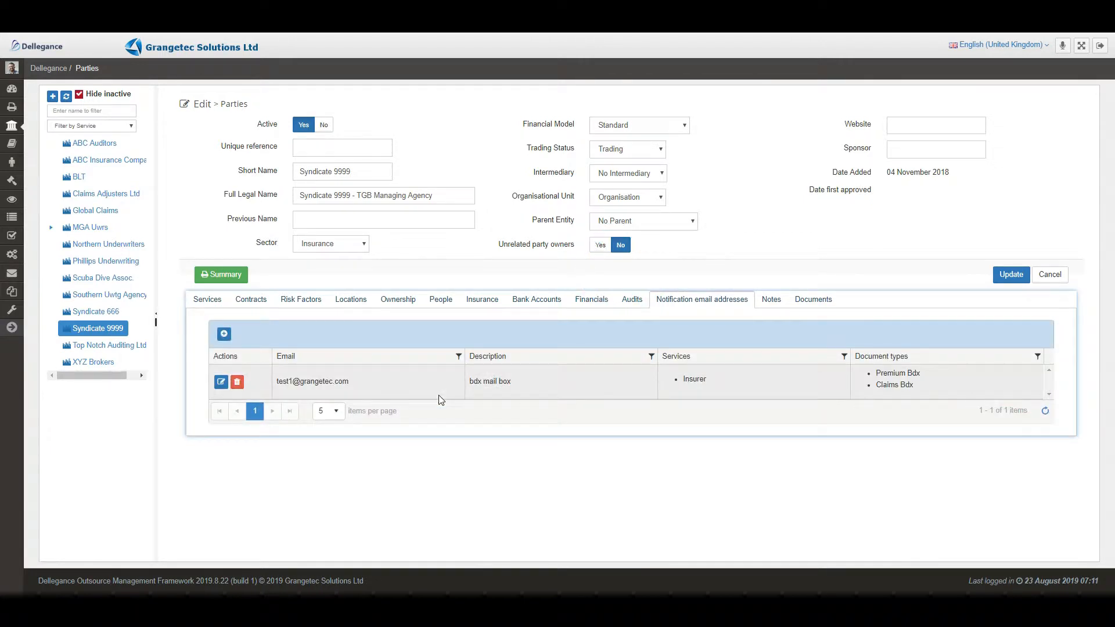
# - Add a new notification address with the demo email and description 'Claims bdx'
pyautogui.click(224, 334)
pyautogui.click(315, 379)
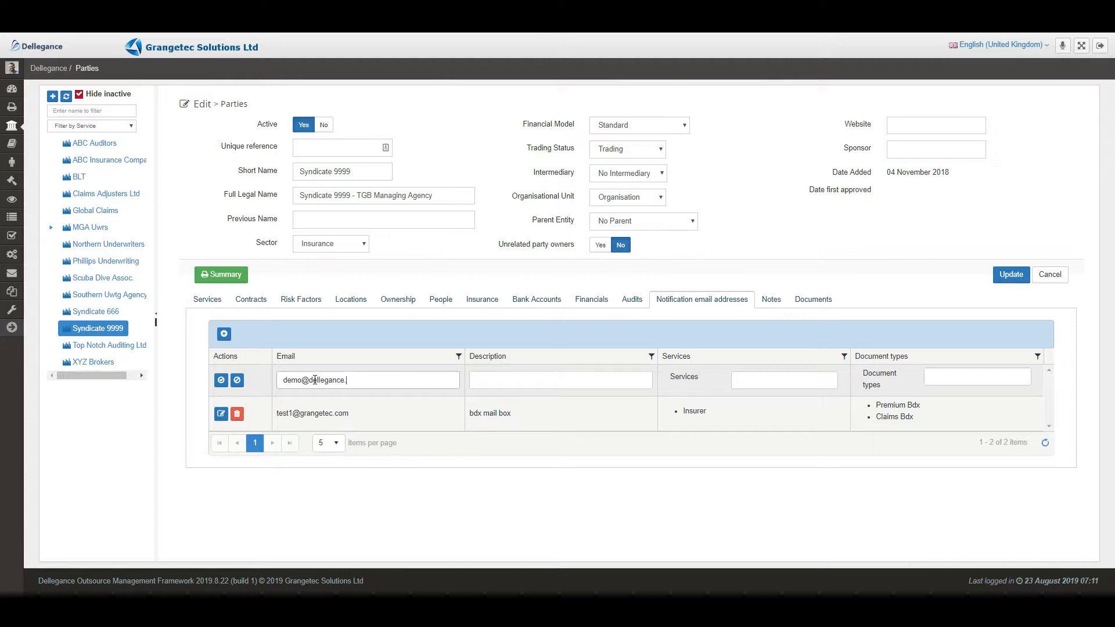
pyautogui.click(550, 378)
pyautogui.write('Claims bdx')
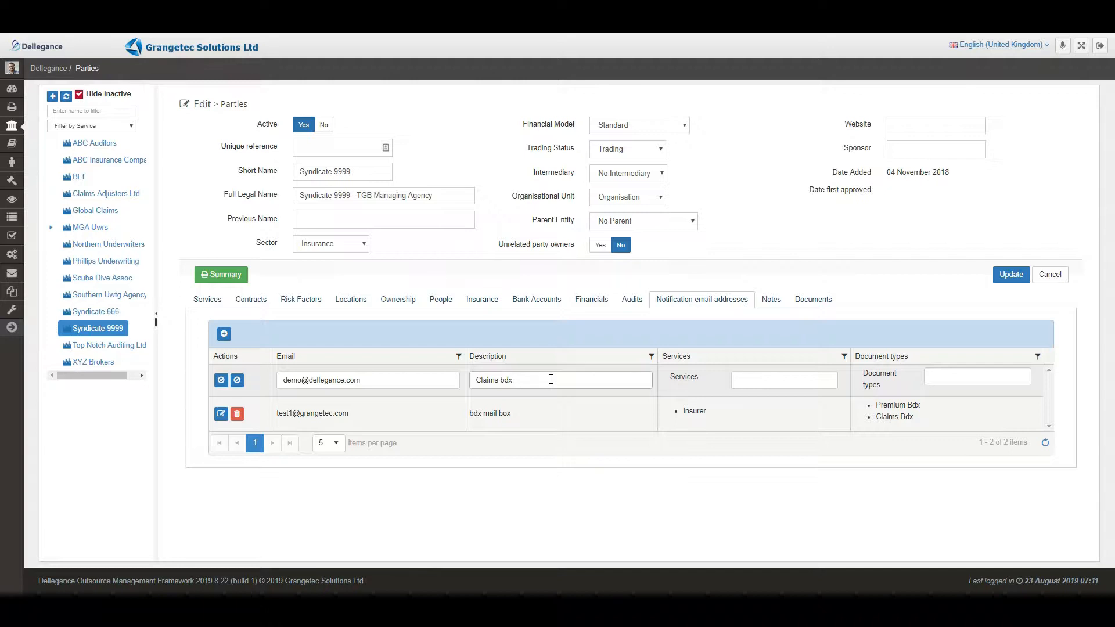
# - Assign the address the Insurer service and Claims Bdx document type, and save it
pyautogui.click(749, 381)
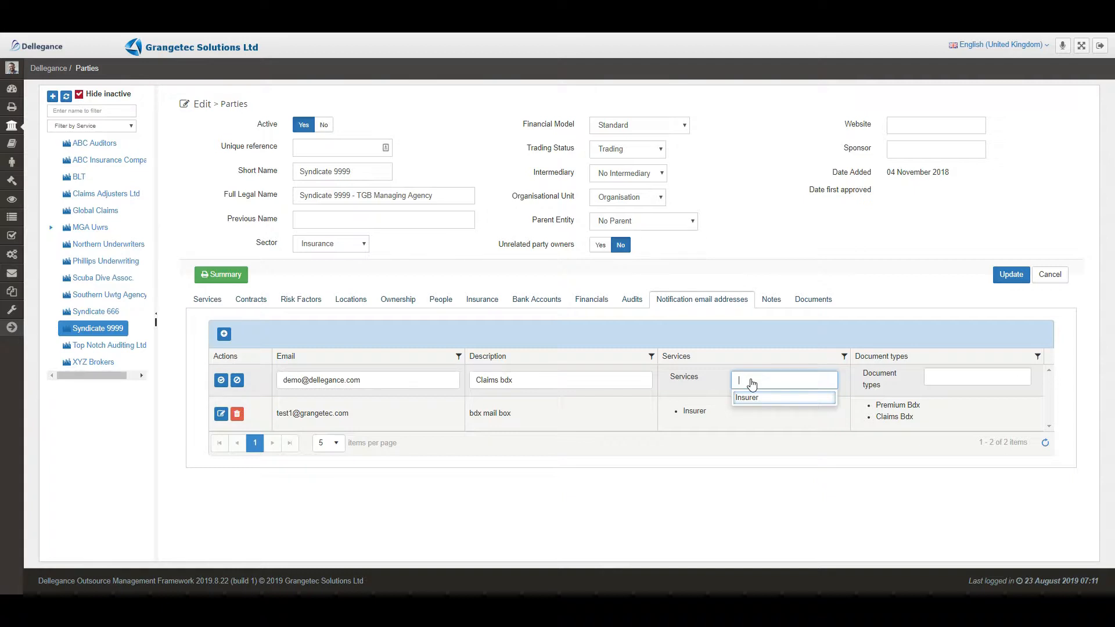
pyautogui.click(752, 399)
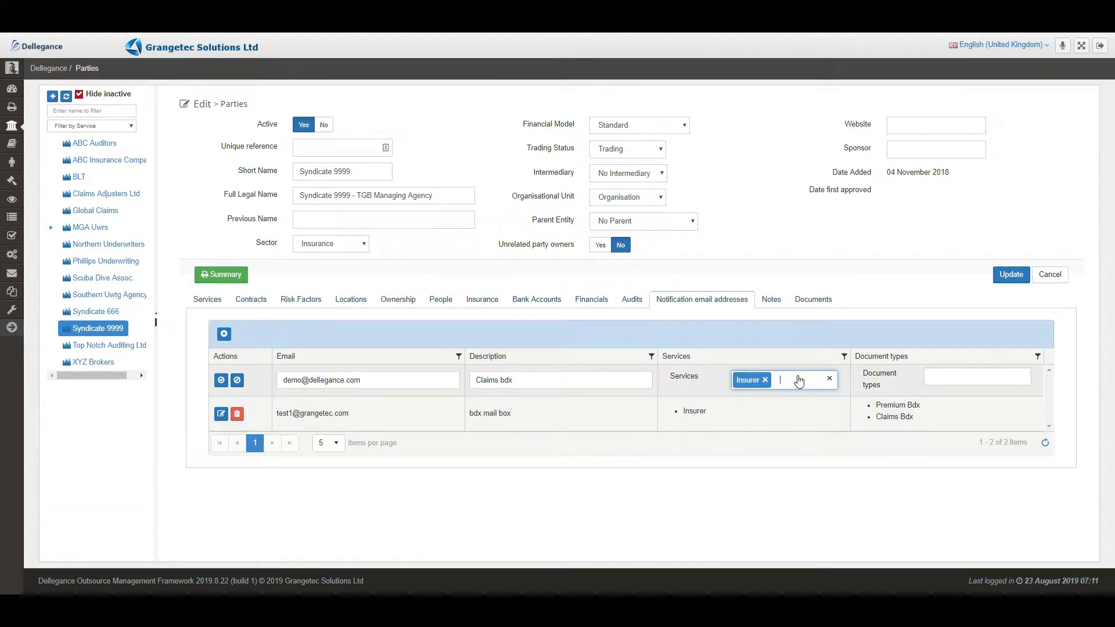
pyautogui.click(962, 379)
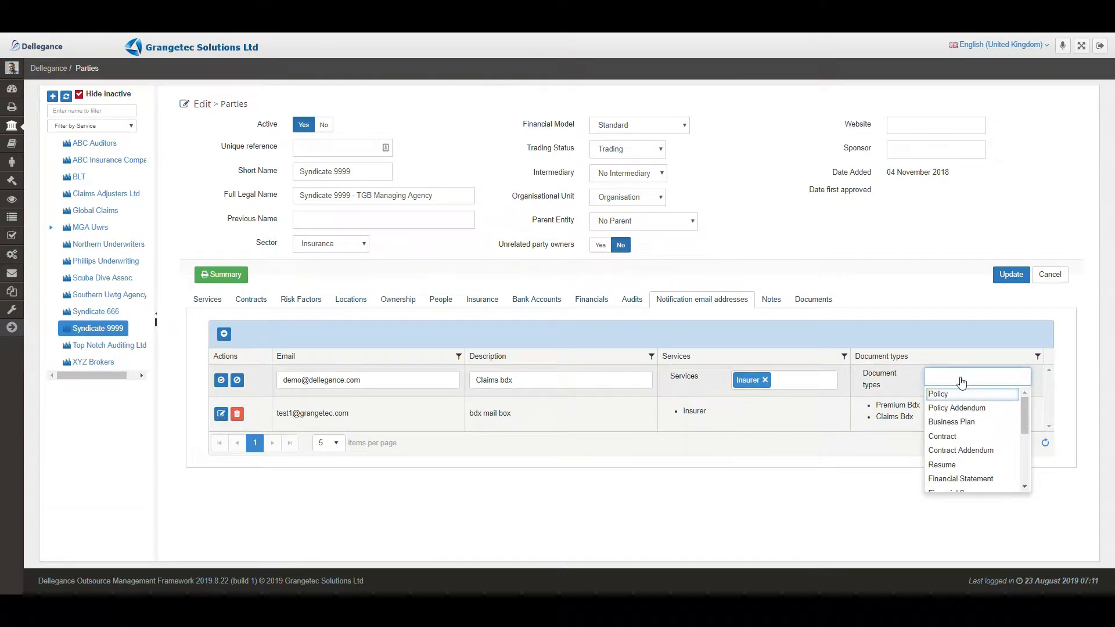
pyautogui.moveTo(1024, 416); pyautogui.dragTo(1028, 473)
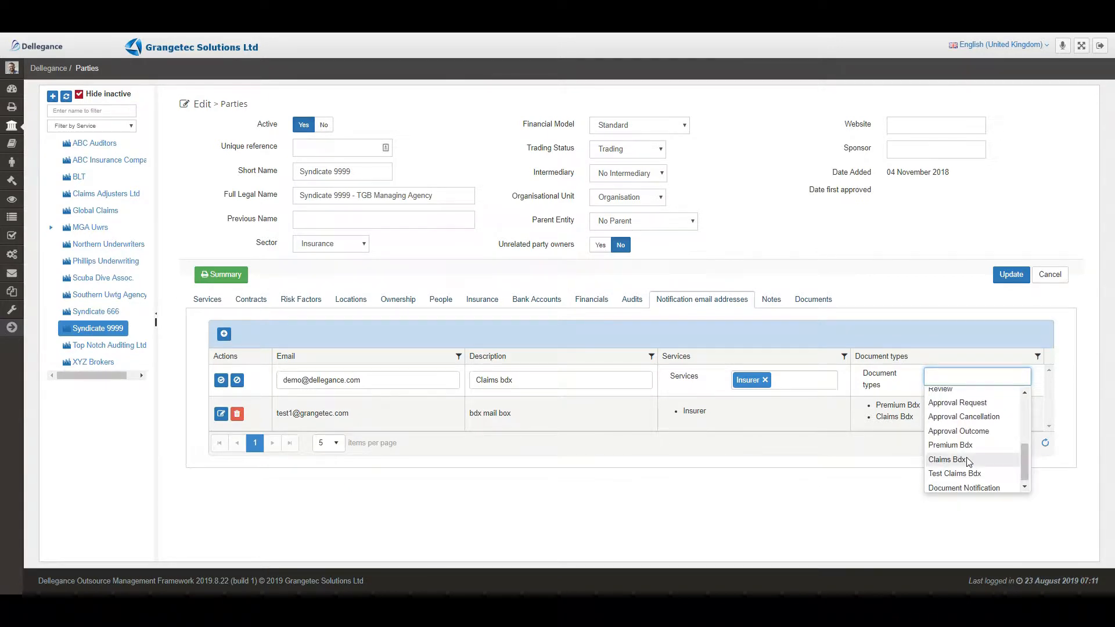
pyautogui.click(947, 460)
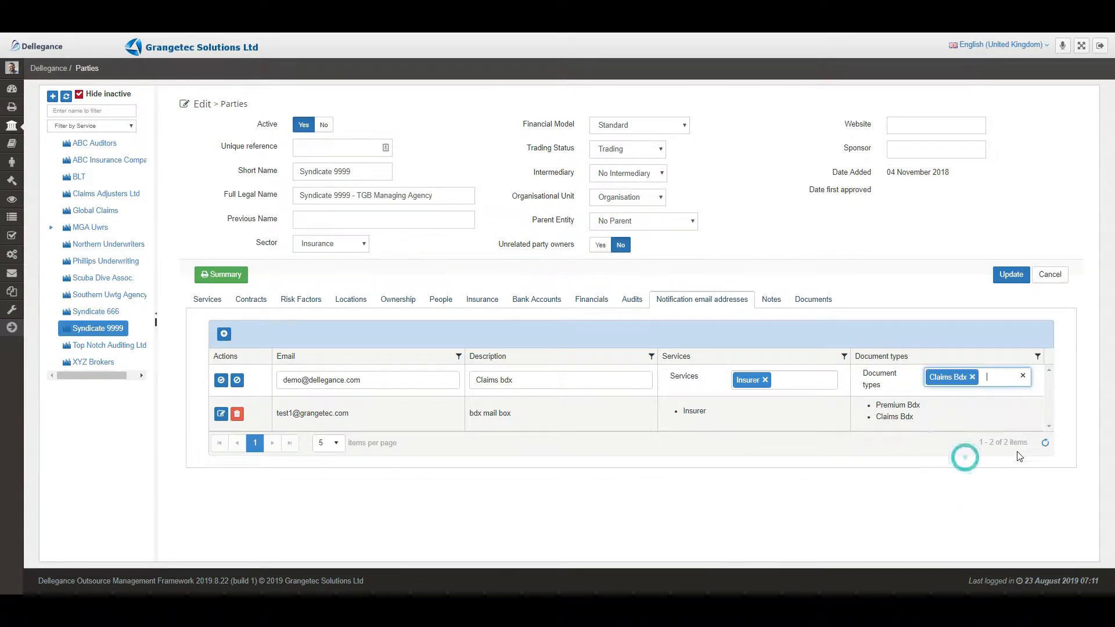
pyautogui.click(860, 334)
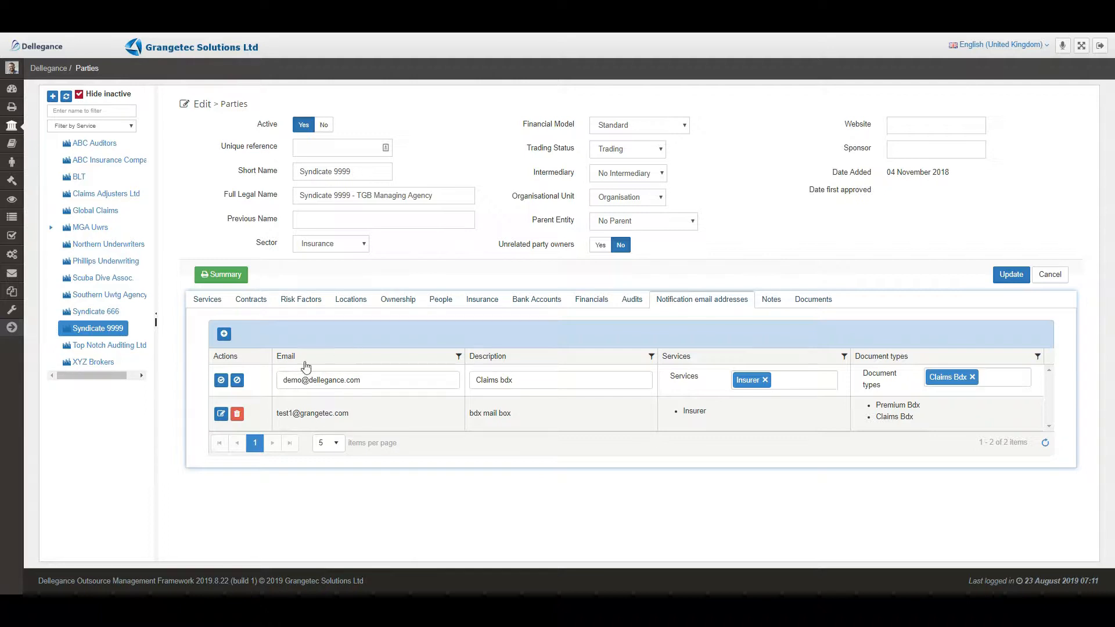
pyautogui.click(221, 380)
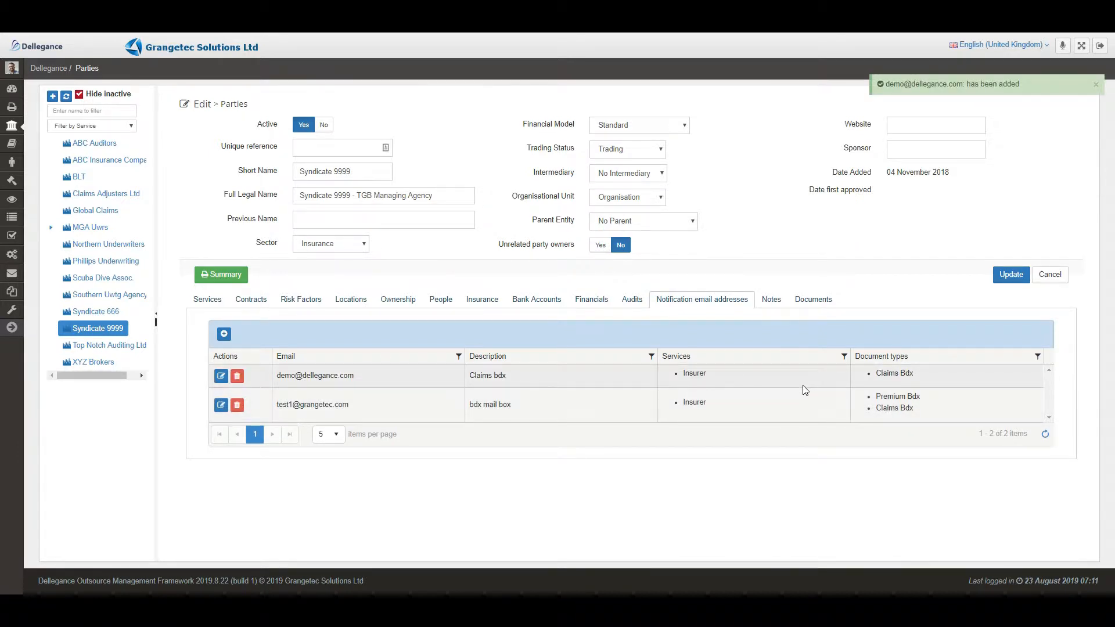
pyautogui.click(11, 149)
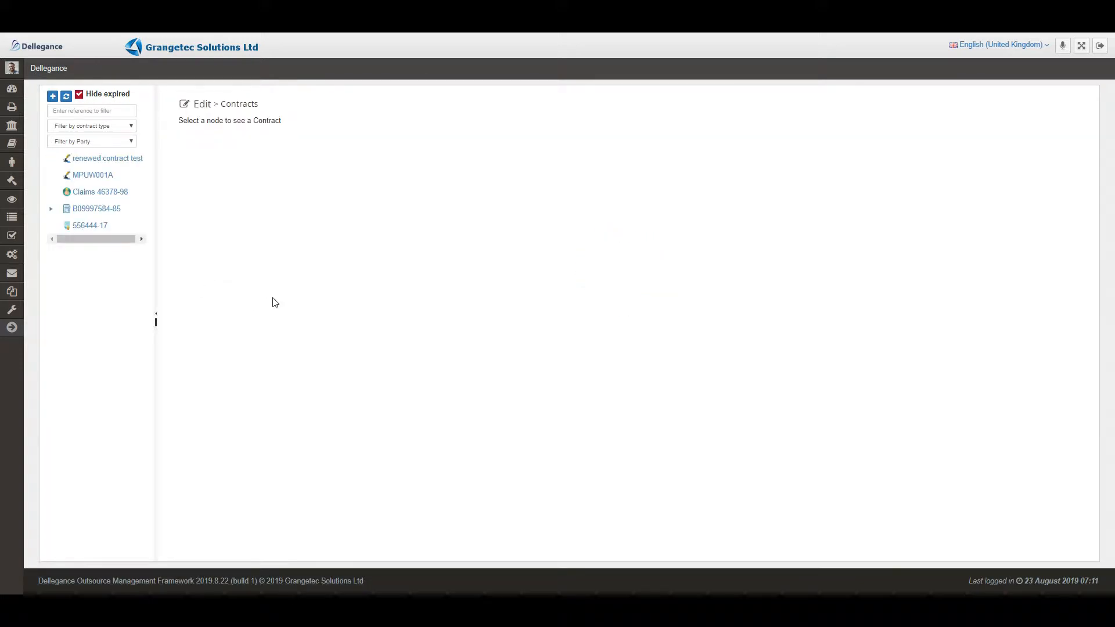
pyautogui.click(51, 208)
pyautogui.click(93, 225)
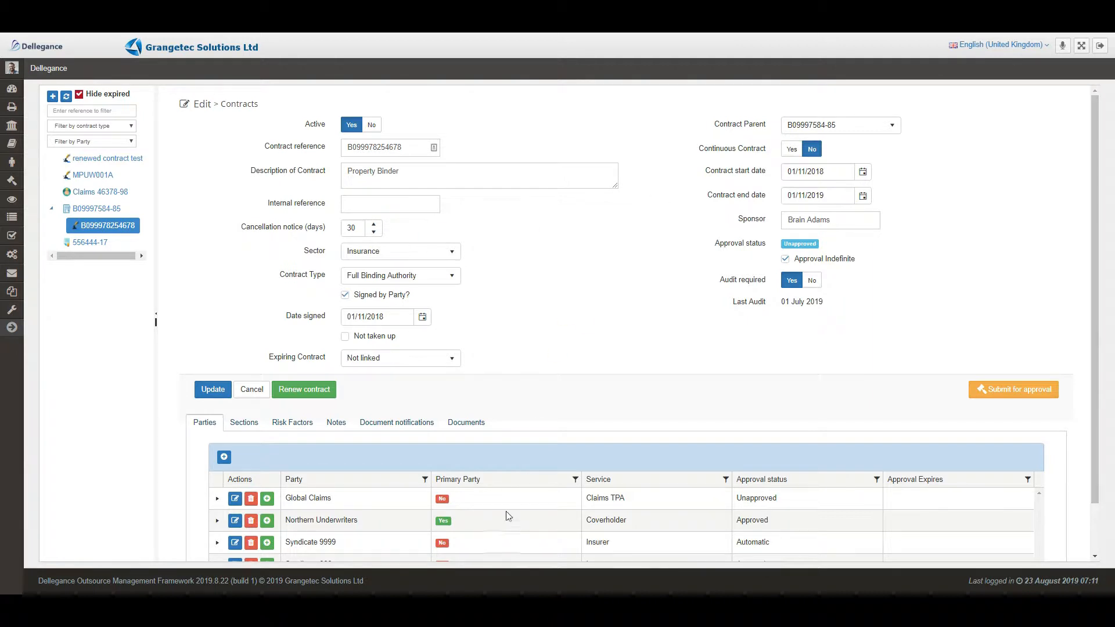
pyautogui.scroll(-1, 506, 514)
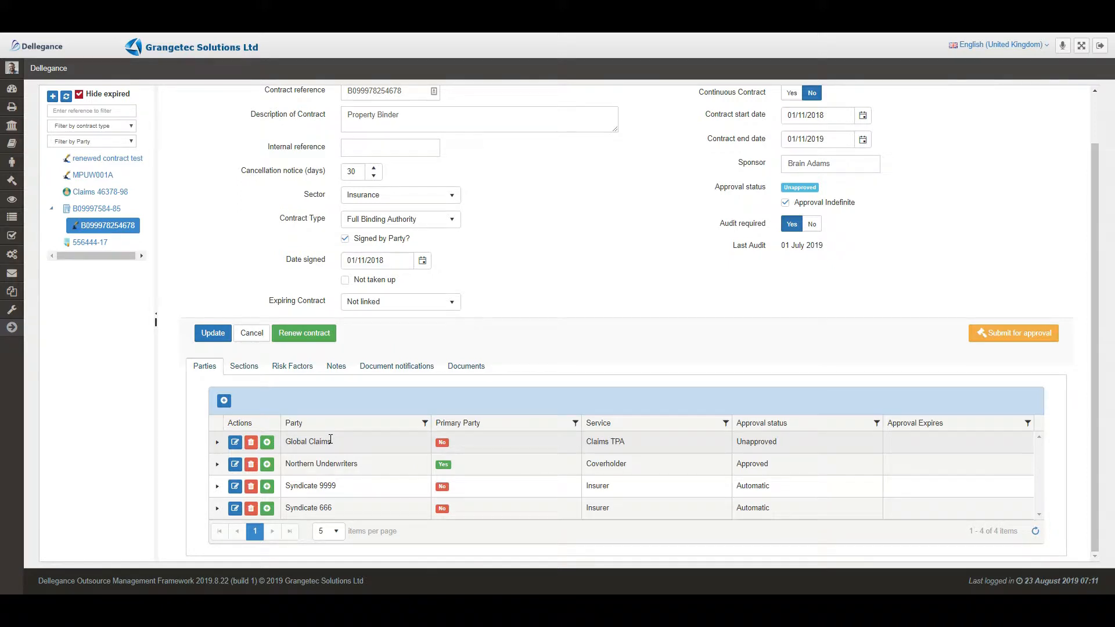
pyautogui.click(393, 368)
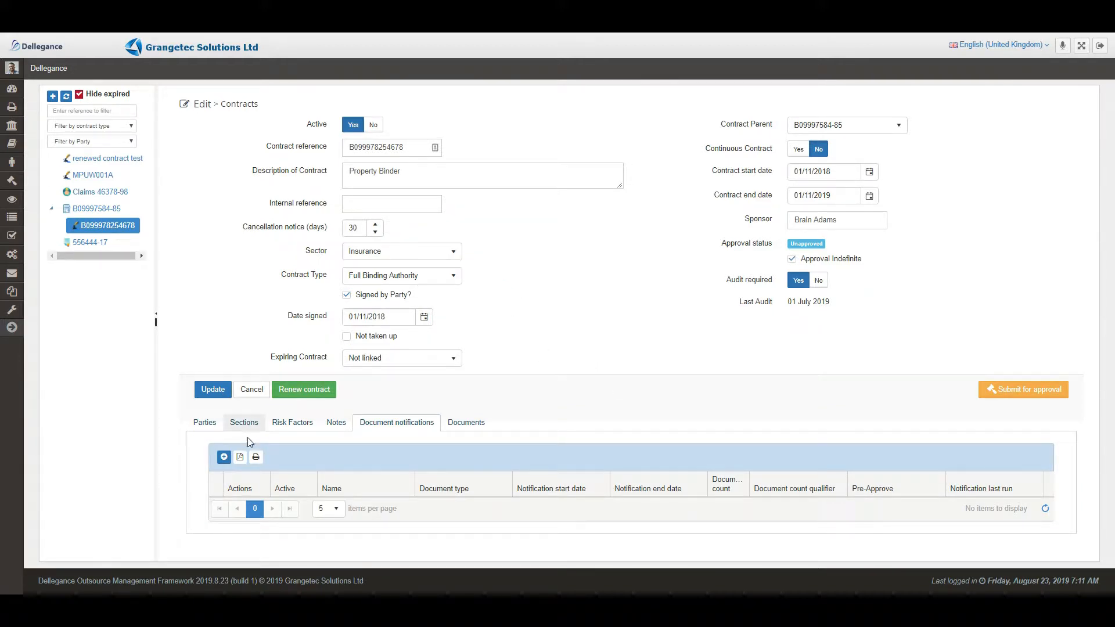
# - Add an active notification named Claims Bdx Monthly with document type Claims Bdx
pyautogui.click(222, 460)
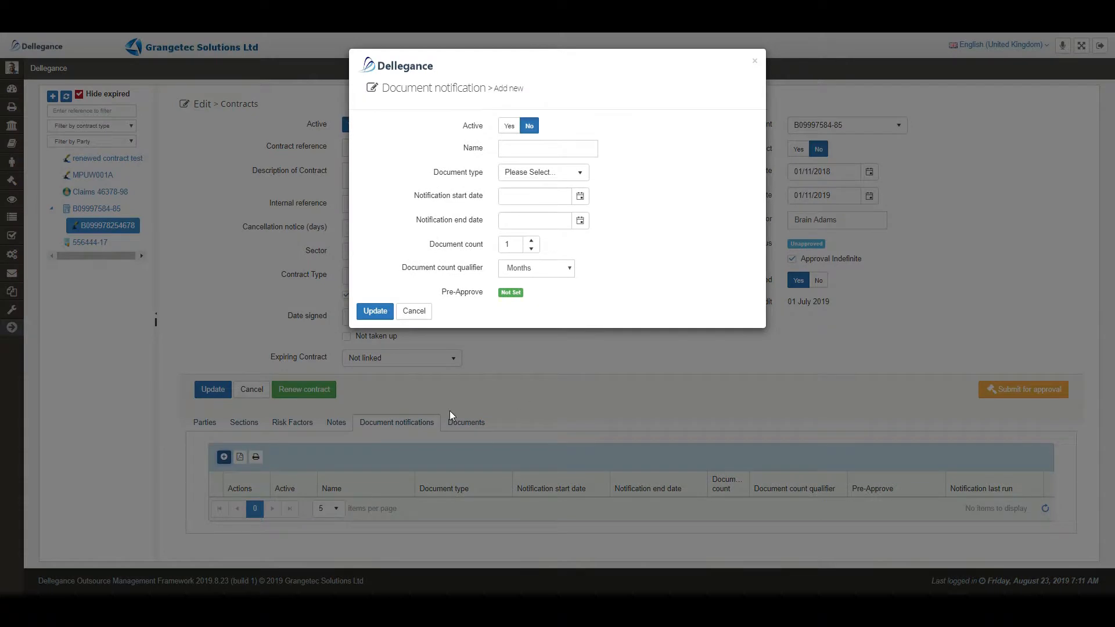
pyautogui.click(510, 126)
pyautogui.click(513, 149)
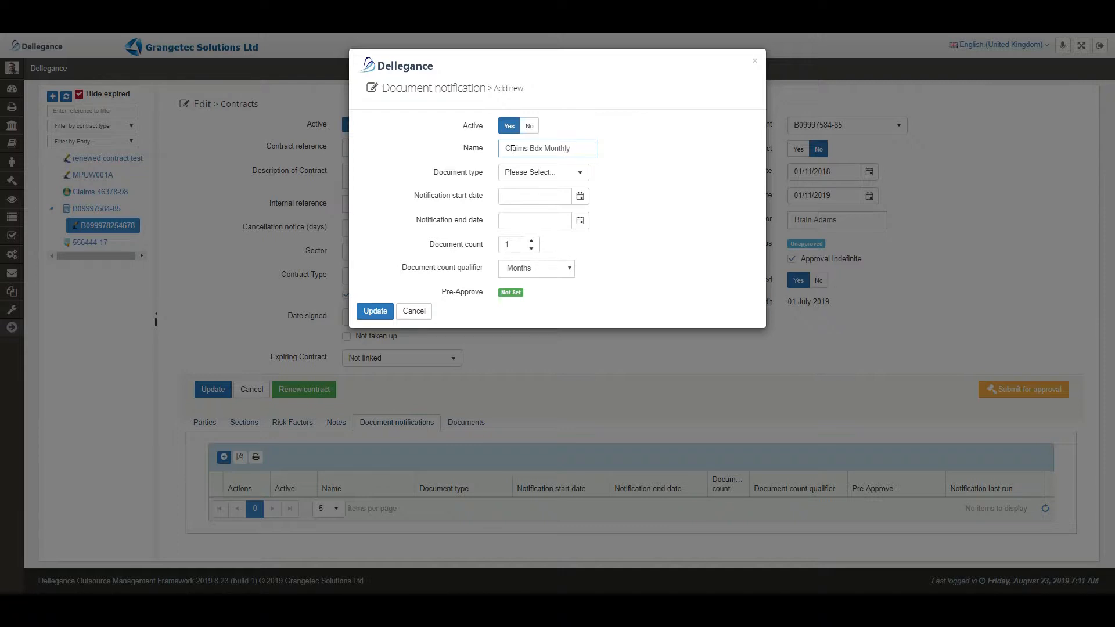
pyautogui.click(543, 172)
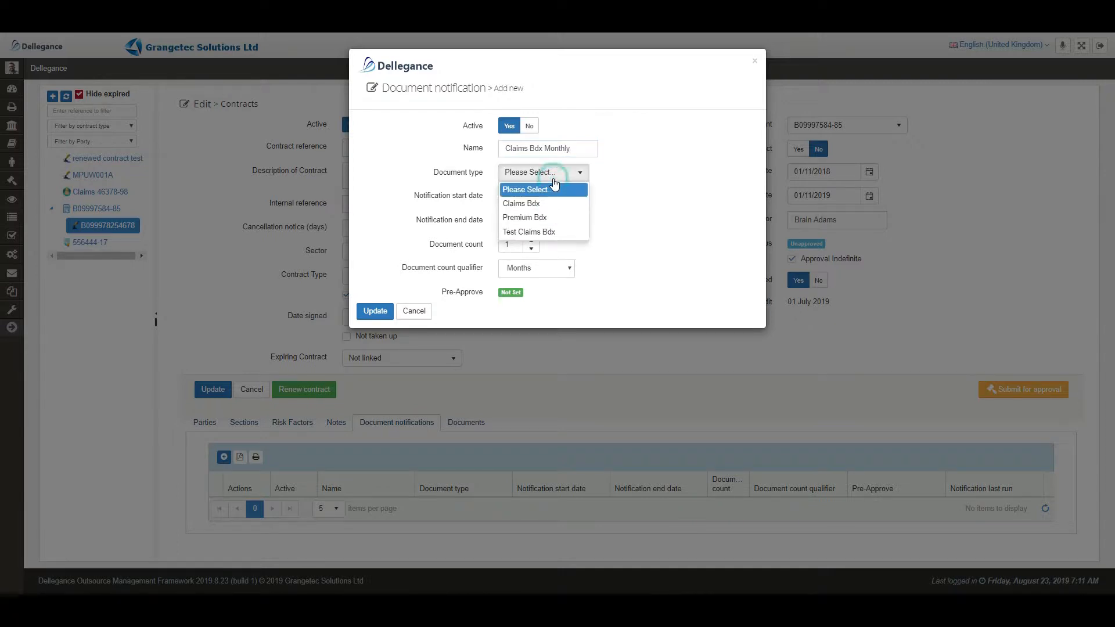
pyautogui.click(523, 204)
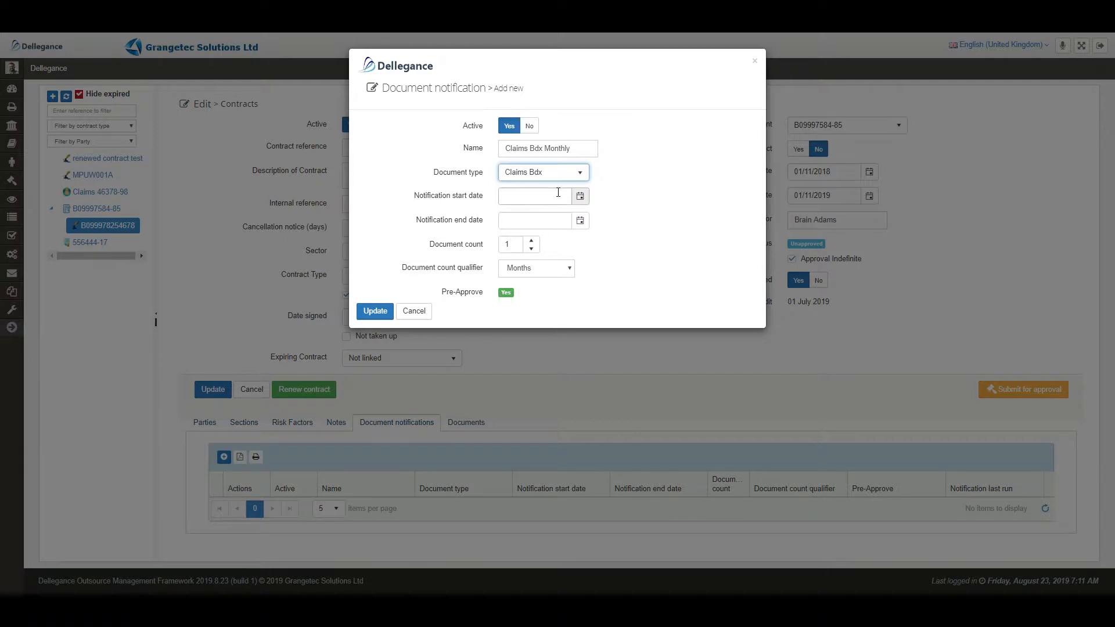
pyautogui.click(579, 197)
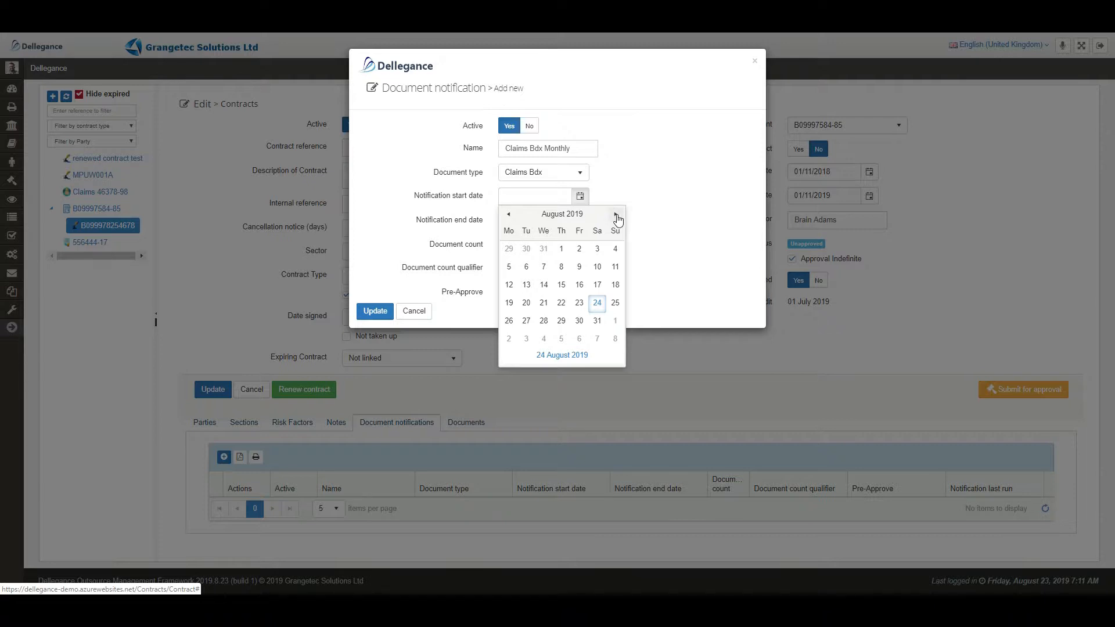
# - Pick a start date of 1 November 2018 and an end date of 31/12/2019
pyautogui.click(508, 214)
pyautogui.click(508, 215)
pyautogui.click(508, 215)
pyautogui.click(508, 215)
pyautogui.click(508, 214)
pyautogui.click(508, 214)
pyautogui.click(508, 214)
pyautogui.click(508, 214)
pyautogui.click(508, 215)
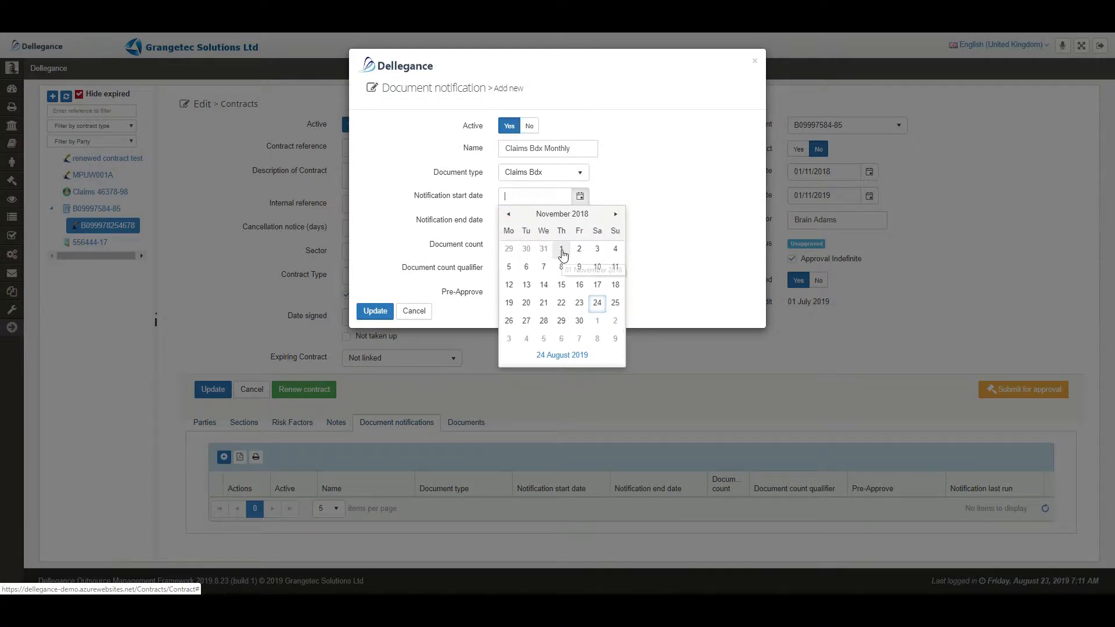
pyautogui.click(561, 251)
pyautogui.click(580, 222)
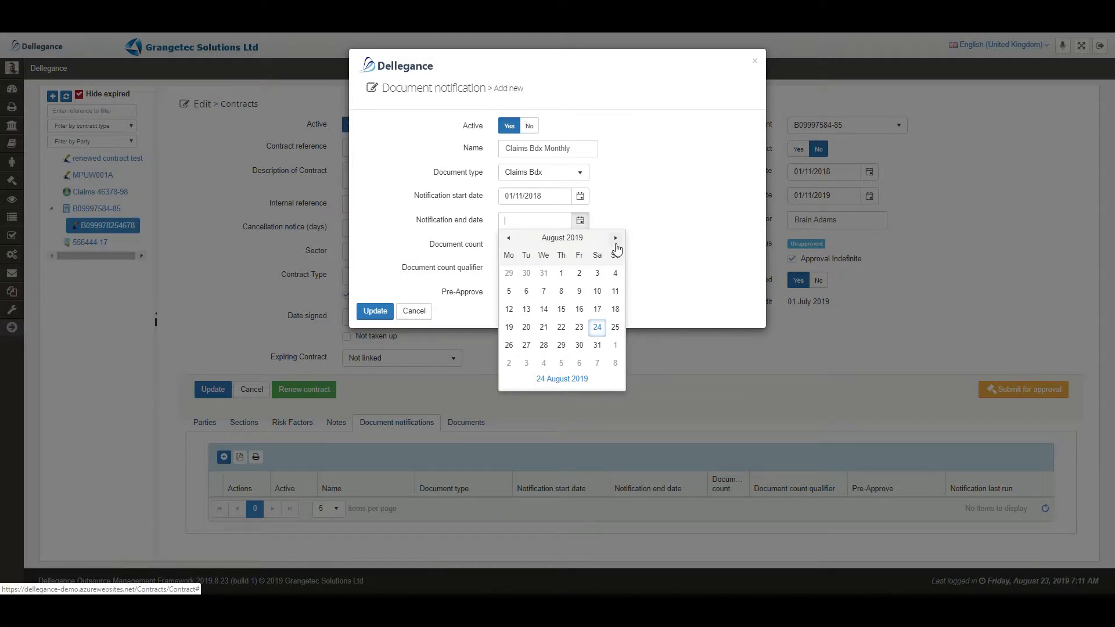
pyautogui.click(616, 243)
pyautogui.click(616, 242)
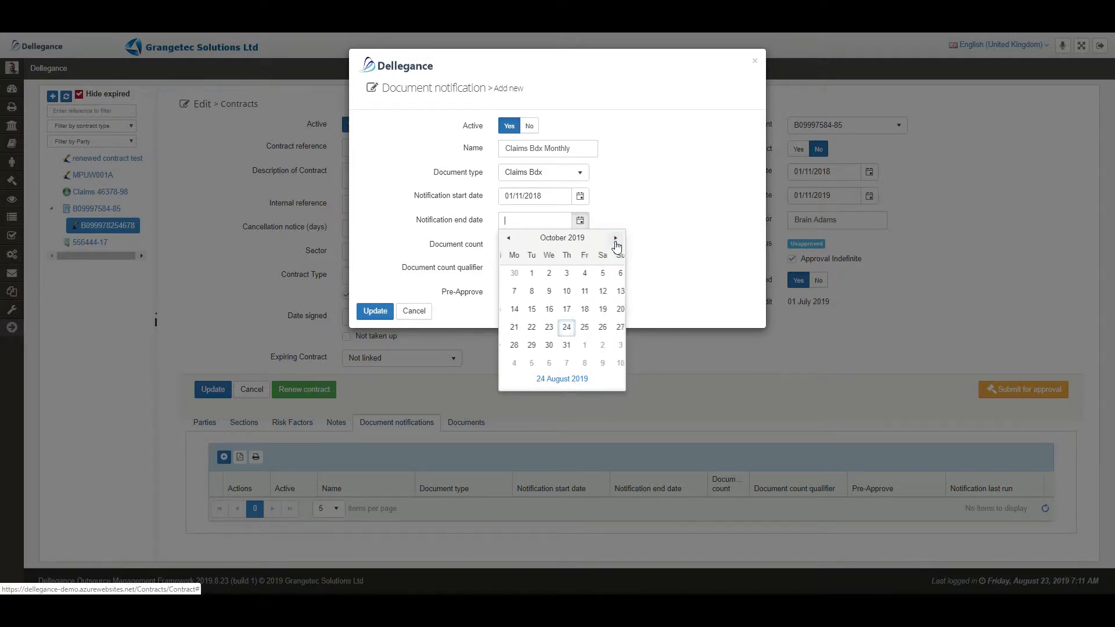
pyautogui.click(615, 239)
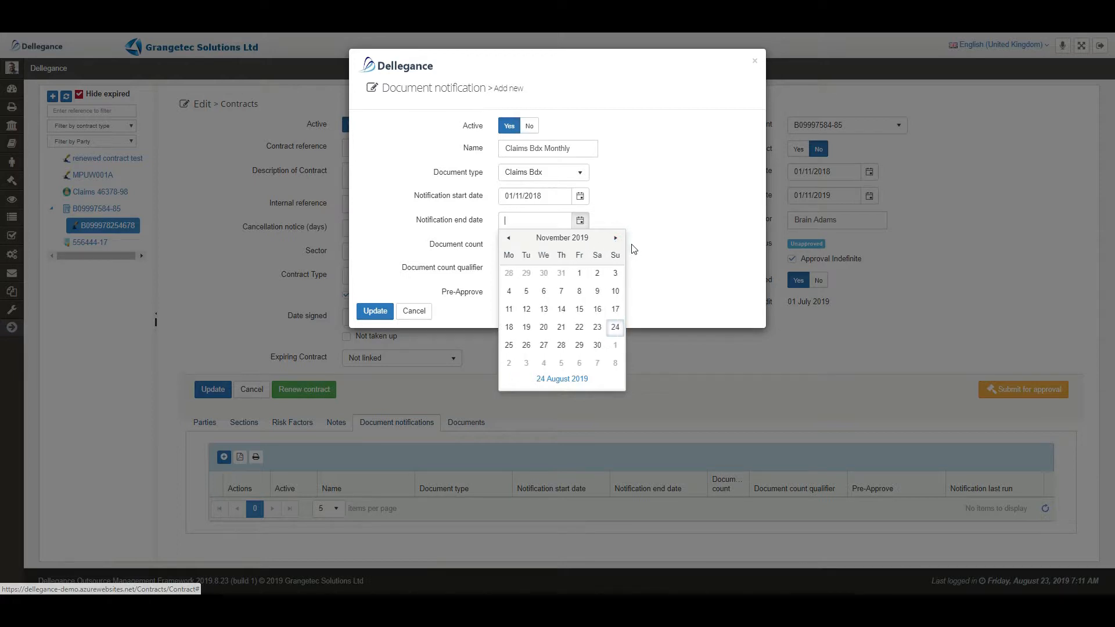
pyautogui.click(616, 238)
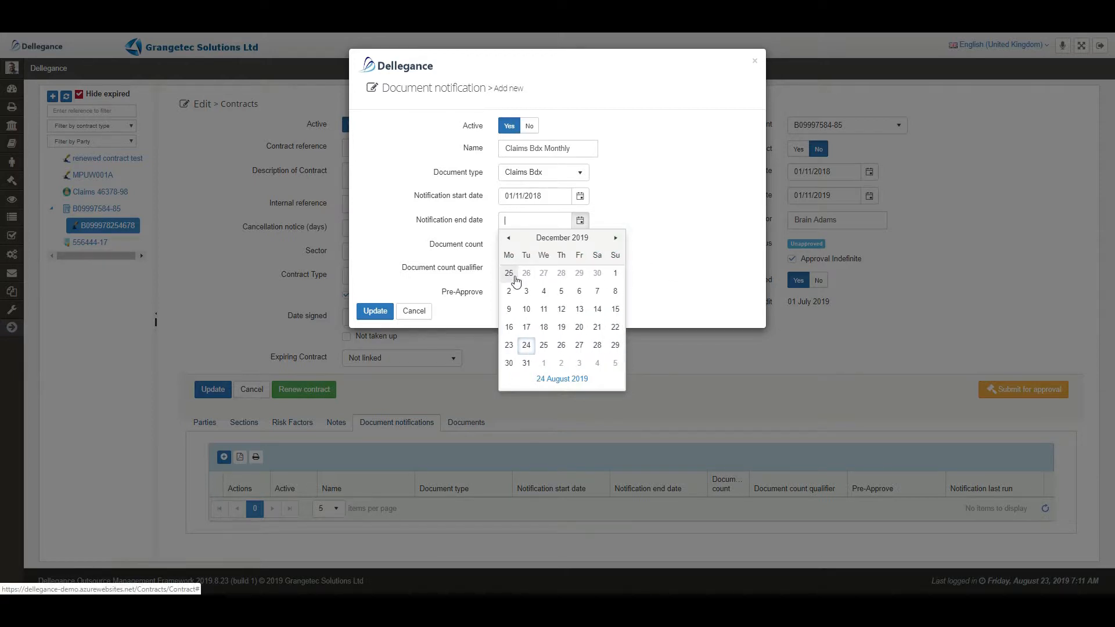
pyautogui.click(525, 364)
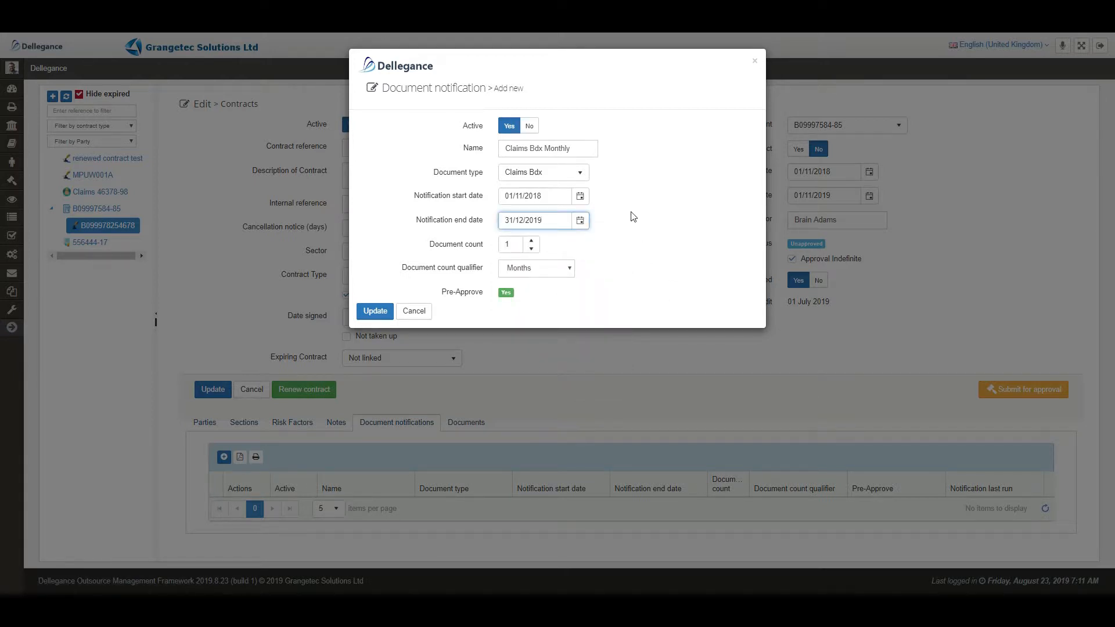
# - Set the document count to 2 Months and correct the start date to 01/12/2018
pyautogui.click(530, 241)
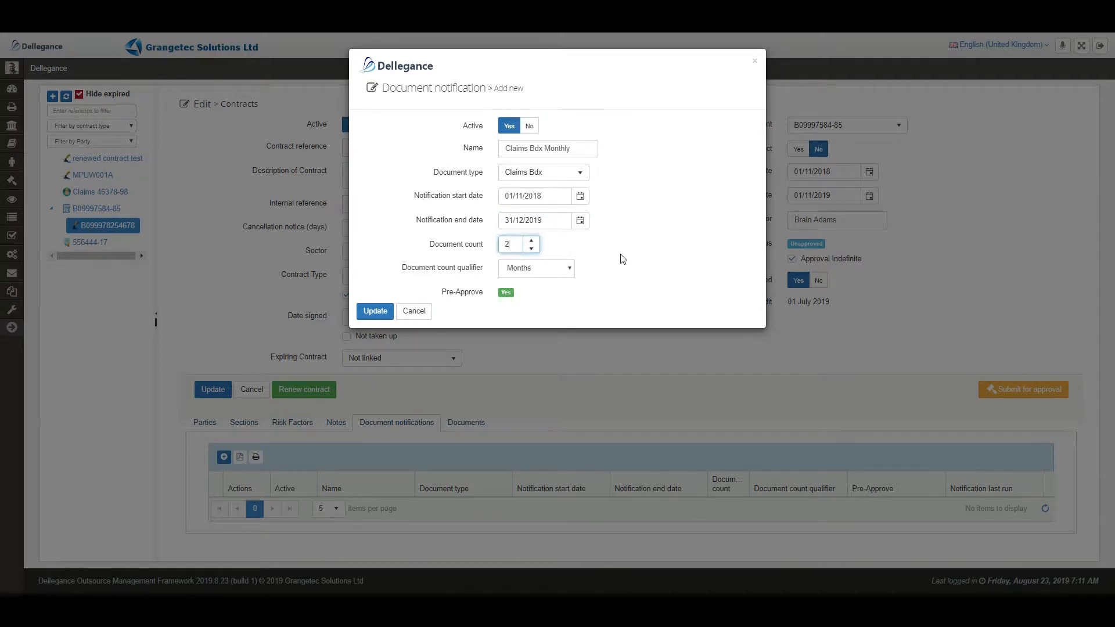
pyautogui.click(550, 270)
pyautogui.click(550, 273)
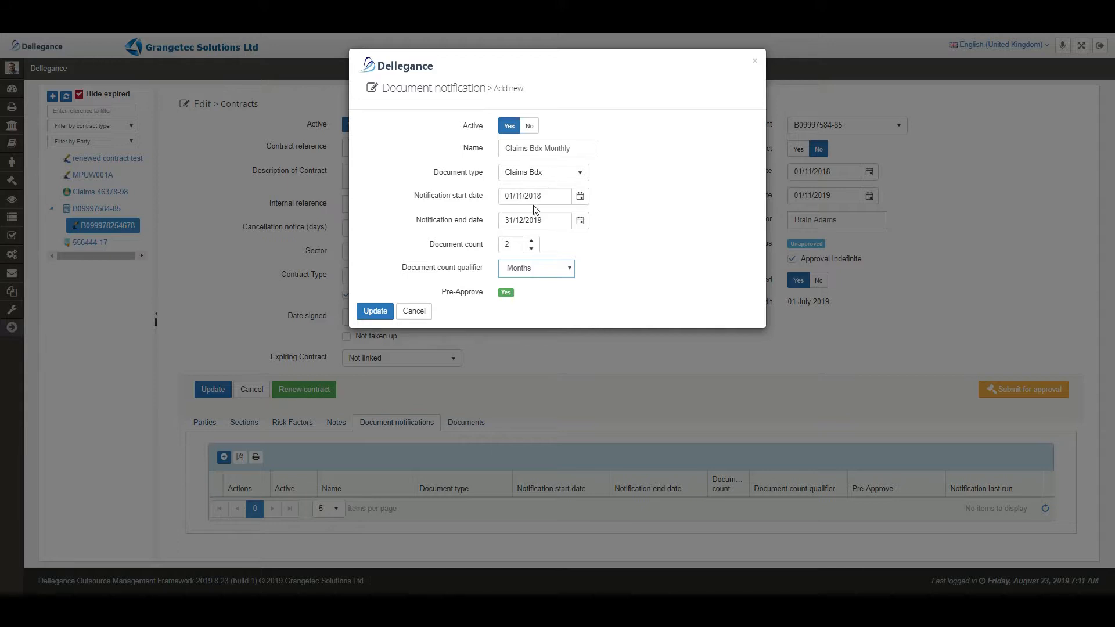
pyautogui.click(518, 196)
pyautogui.press('Delete')
pyautogui.write('2')
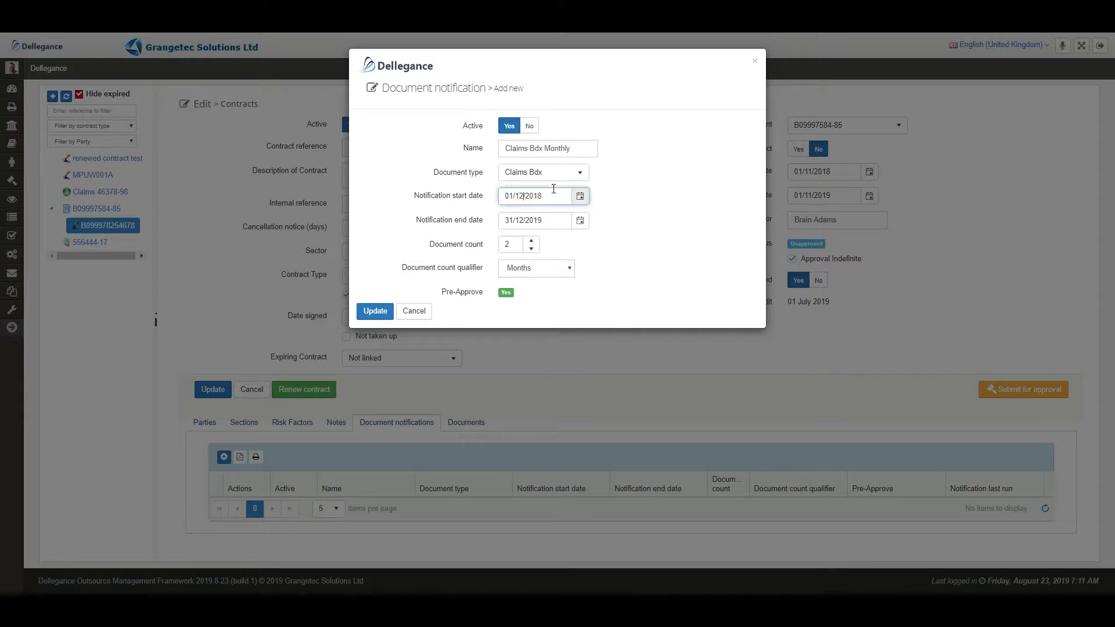
pyautogui.click(628, 248)
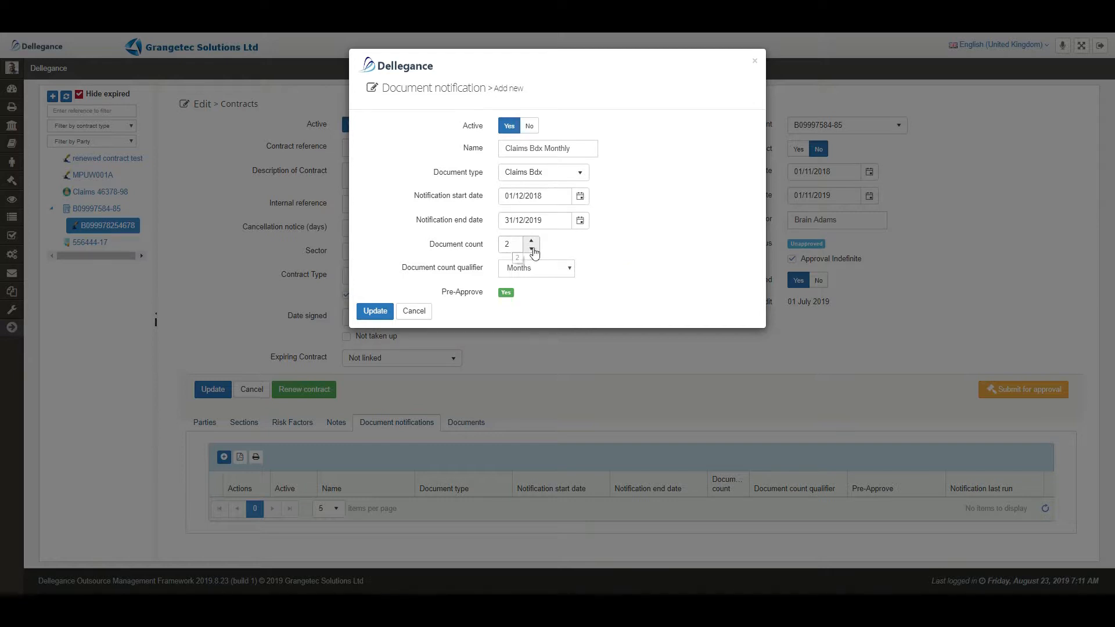
# - Save the Claims Bdx Monthly notification, refresh the grid, and expand its recipients
pyautogui.click(375, 312)
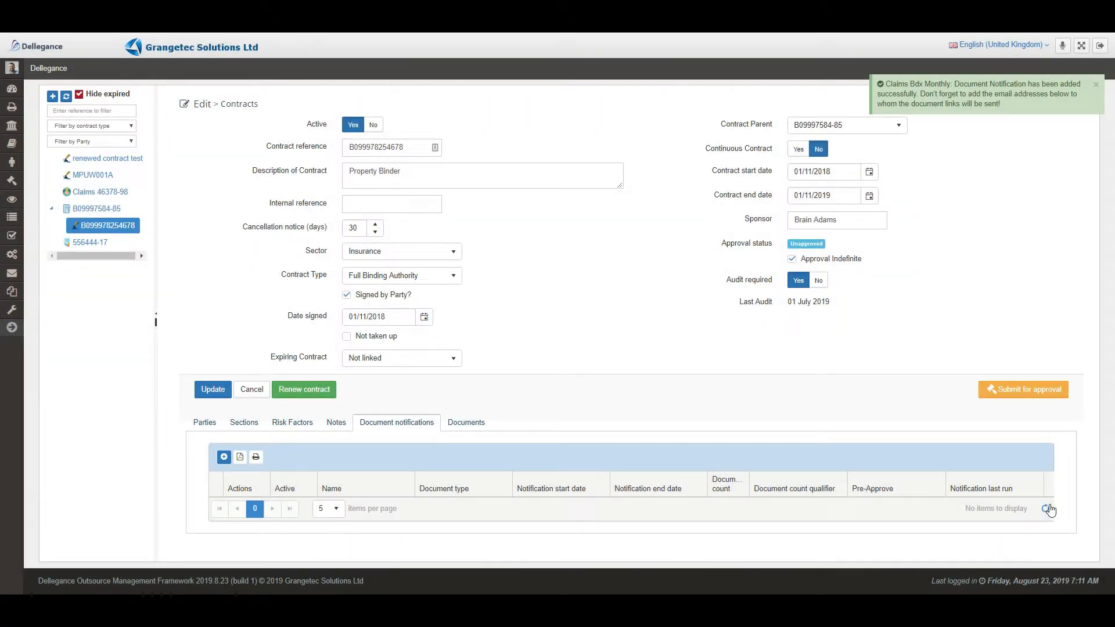
pyautogui.click(1046, 510)
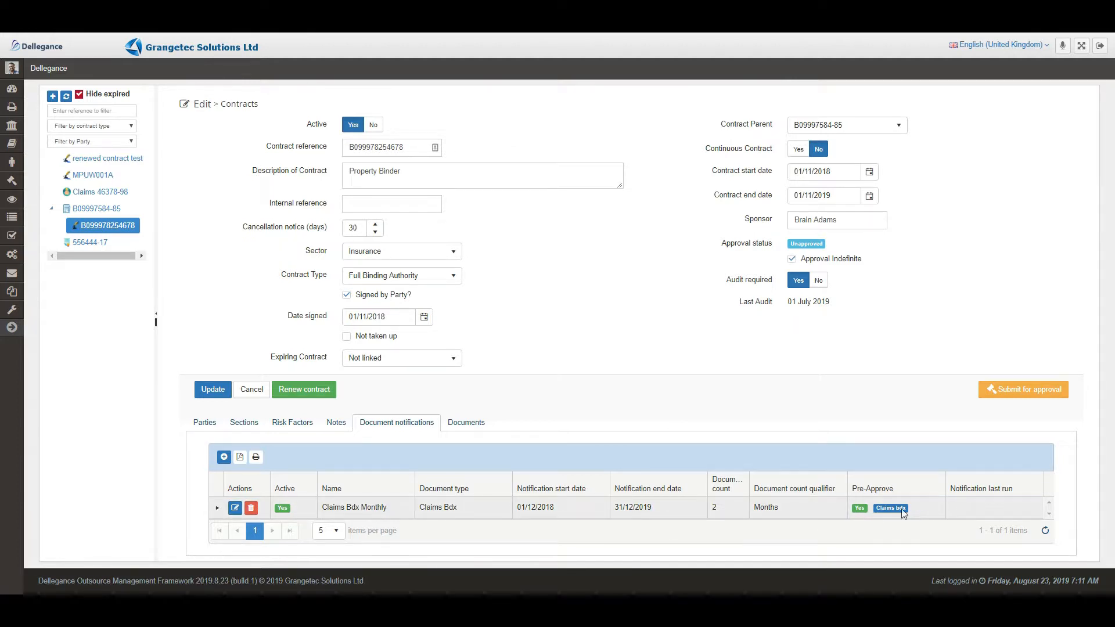
pyautogui.click(218, 507)
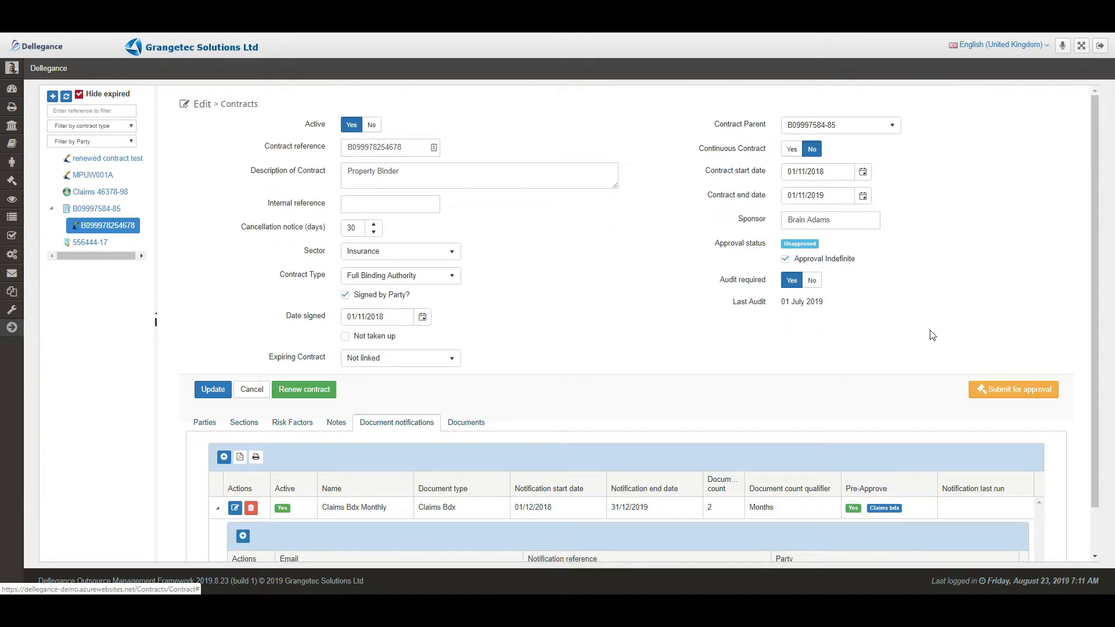
pyautogui.scroll(-1, 932, 336)
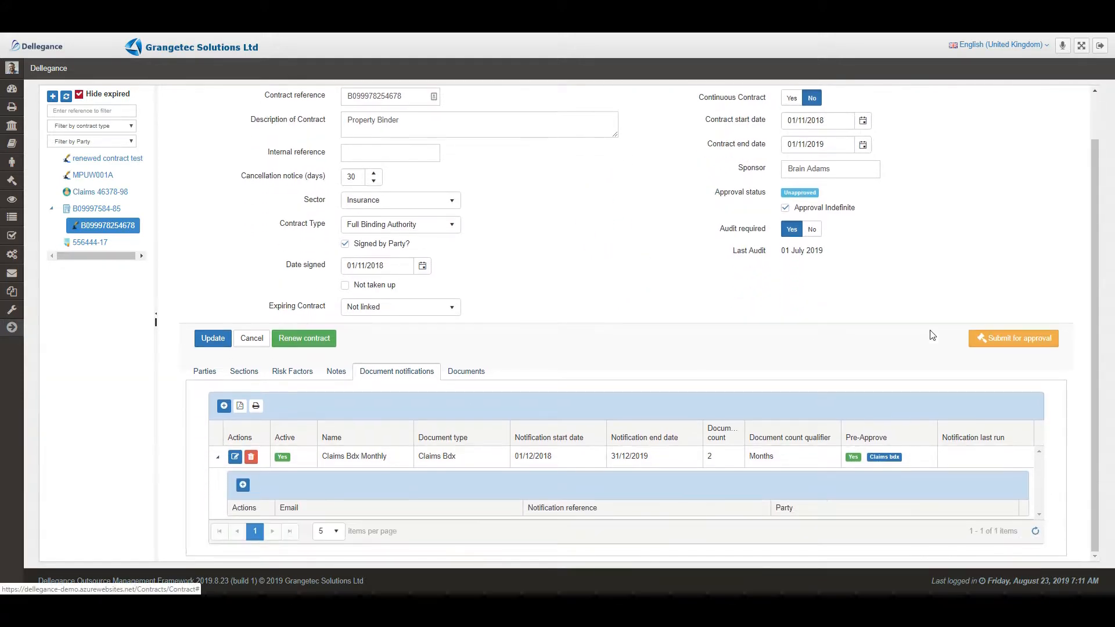
# - Add the first listed email as a recipient with its notification reference
pyautogui.click(243, 487)
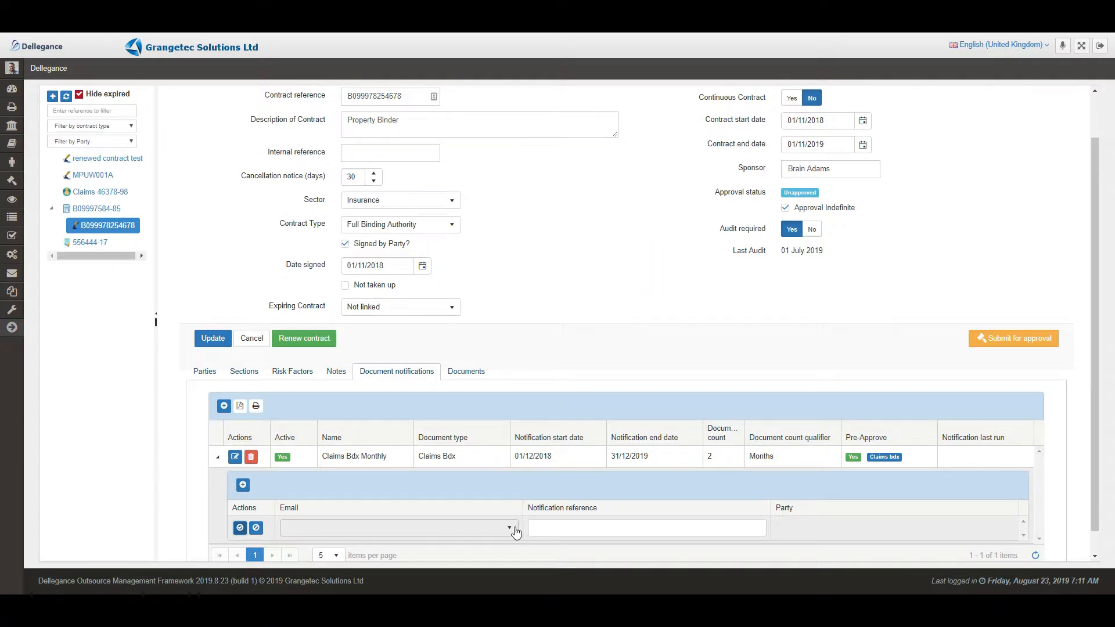
pyautogui.click(514, 529)
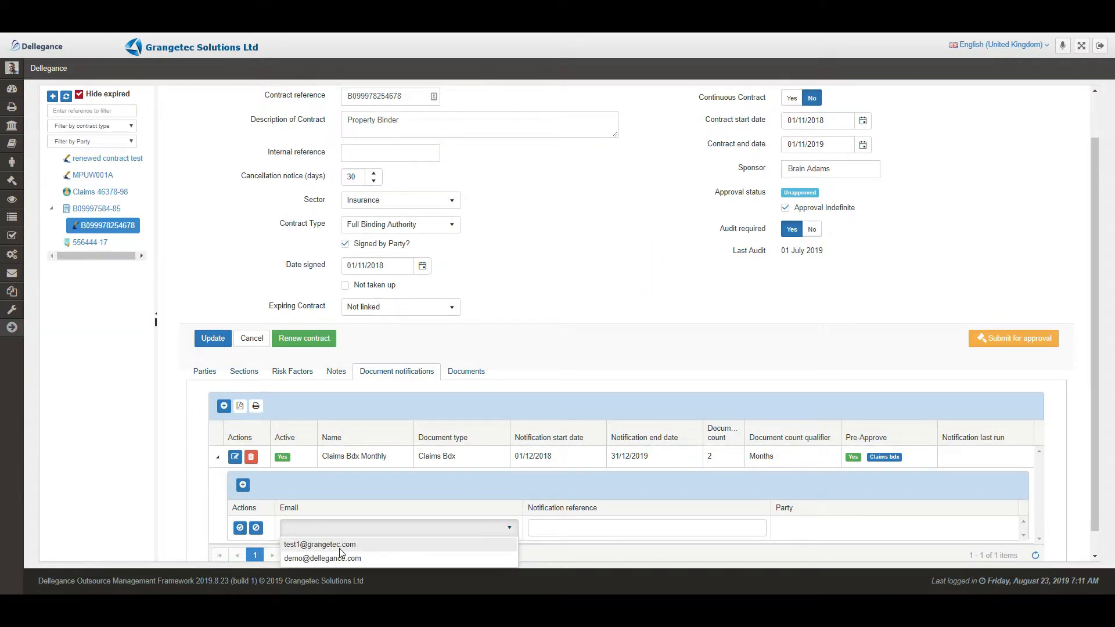
pyautogui.click(341, 547)
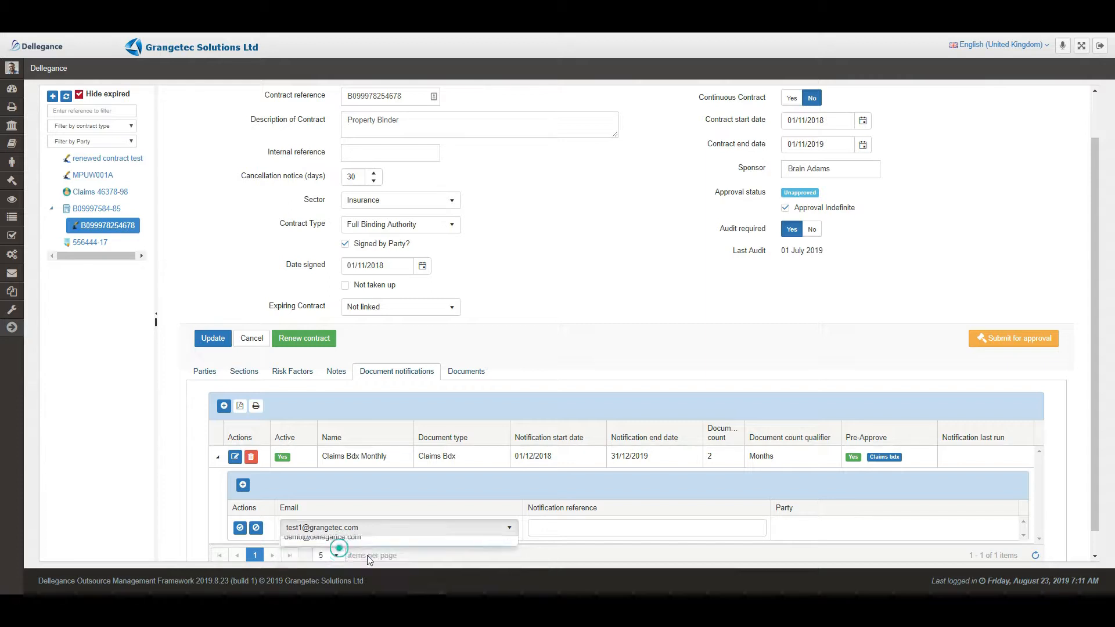
pyautogui.click(543, 530)
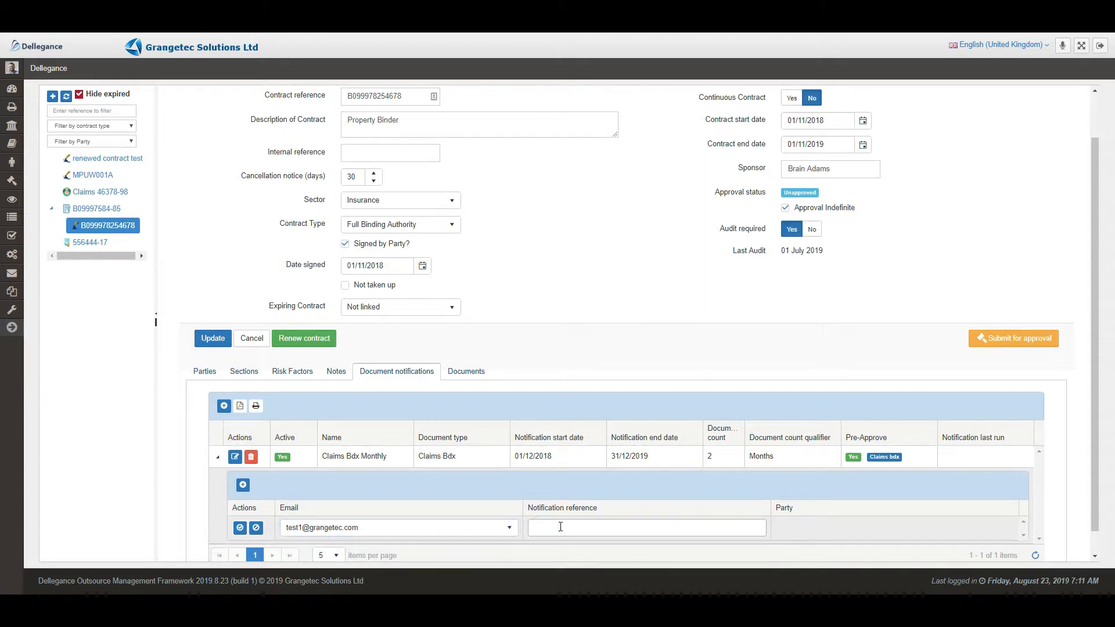
pyautogui.write('123456THE198')
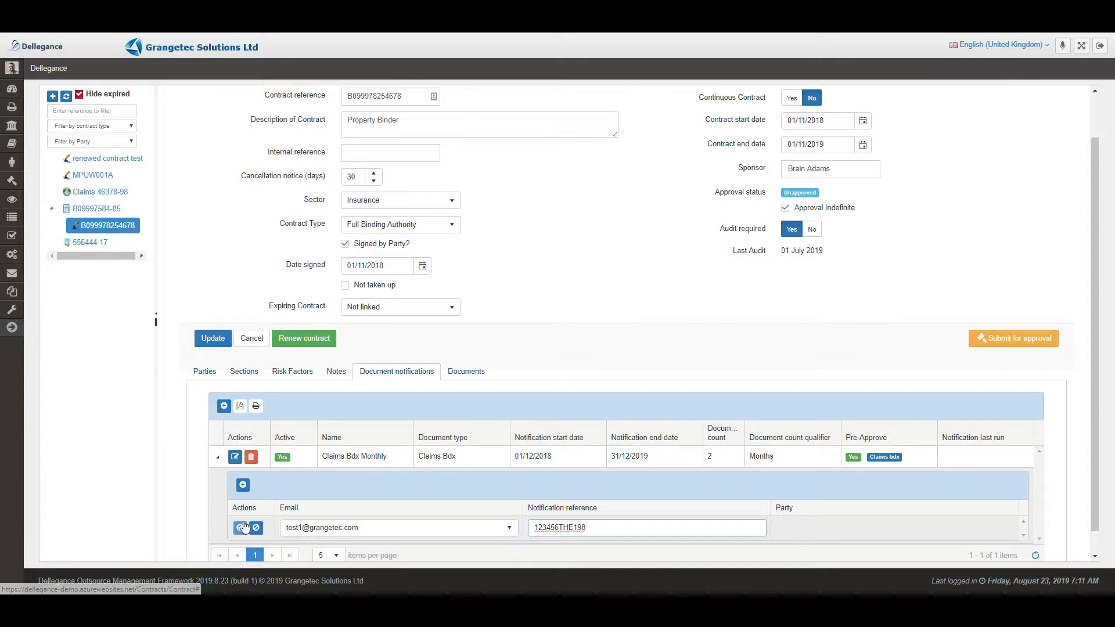
pyautogui.click(242, 528)
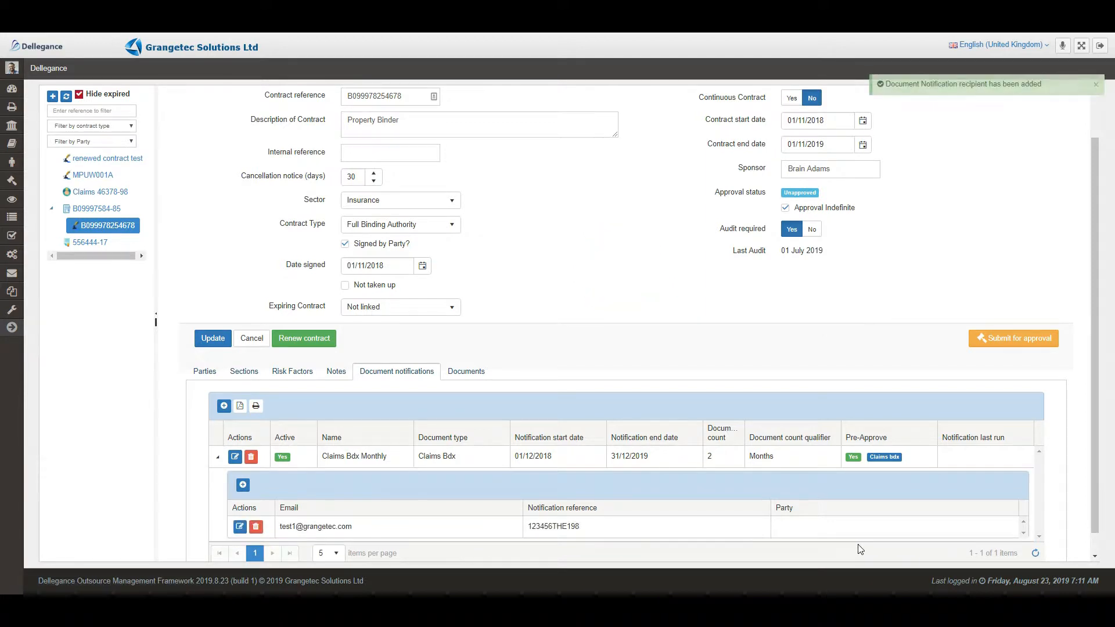
# - Add the second email as another recipient with its own notification reference
pyautogui.click(243, 485)
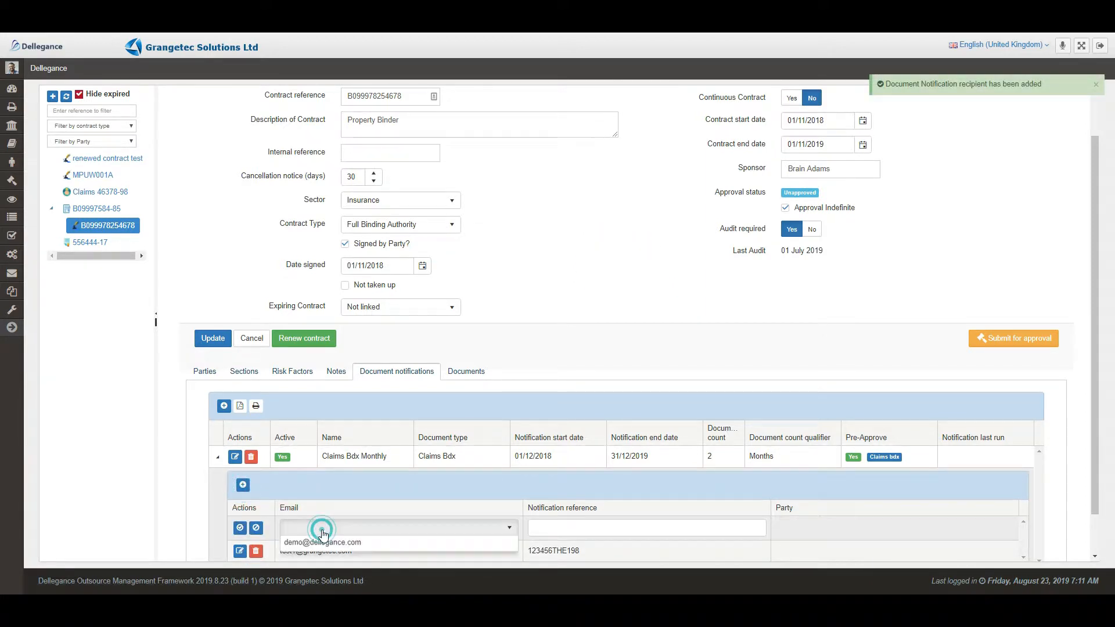
pyautogui.click(318, 528)
pyautogui.click(321, 558)
pyautogui.click(529, 526)
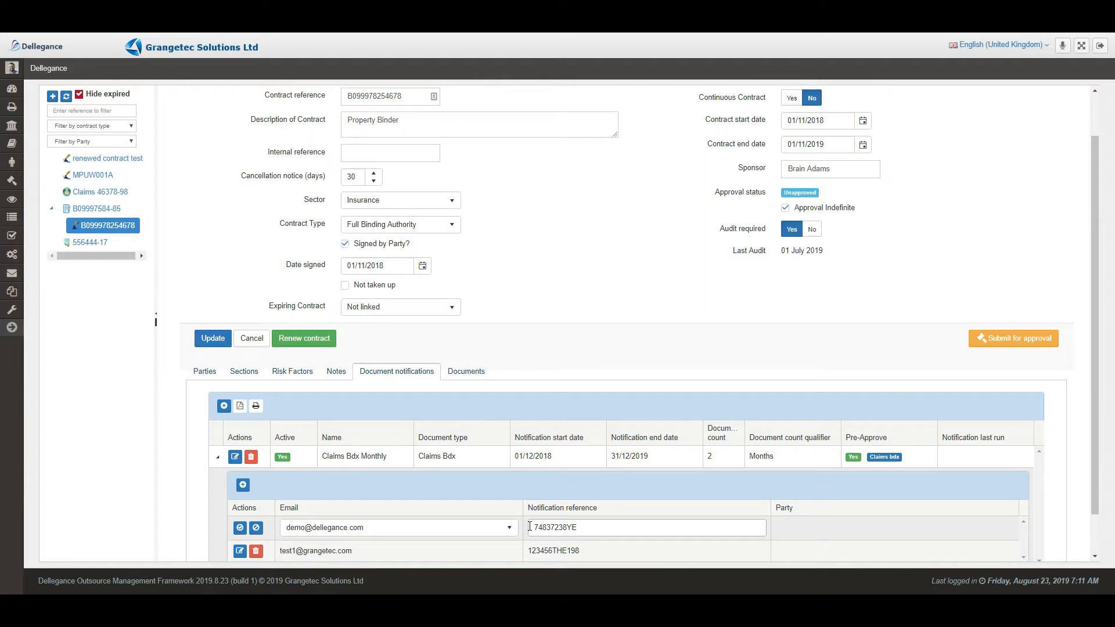
pyautogui.click(239, 529)
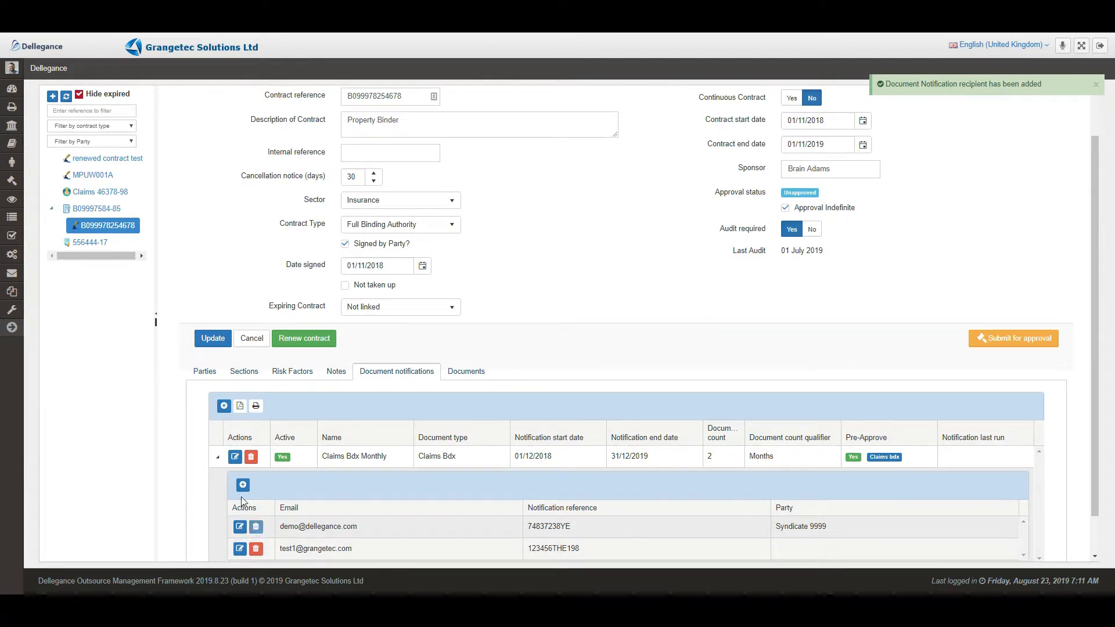
# - Collapse the Claims Bdx Monthly recipients and widen the Document count column
pyautogui.click(219, 460)
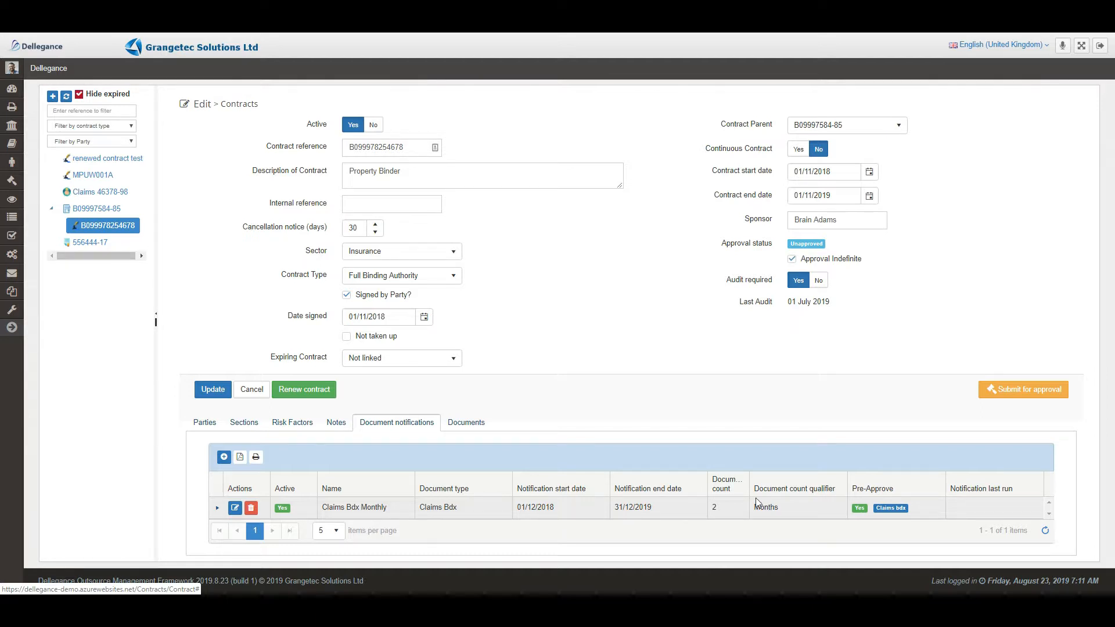
pyautogui.moveTo(748, 482); pyautogui.dragTo(756, 481)
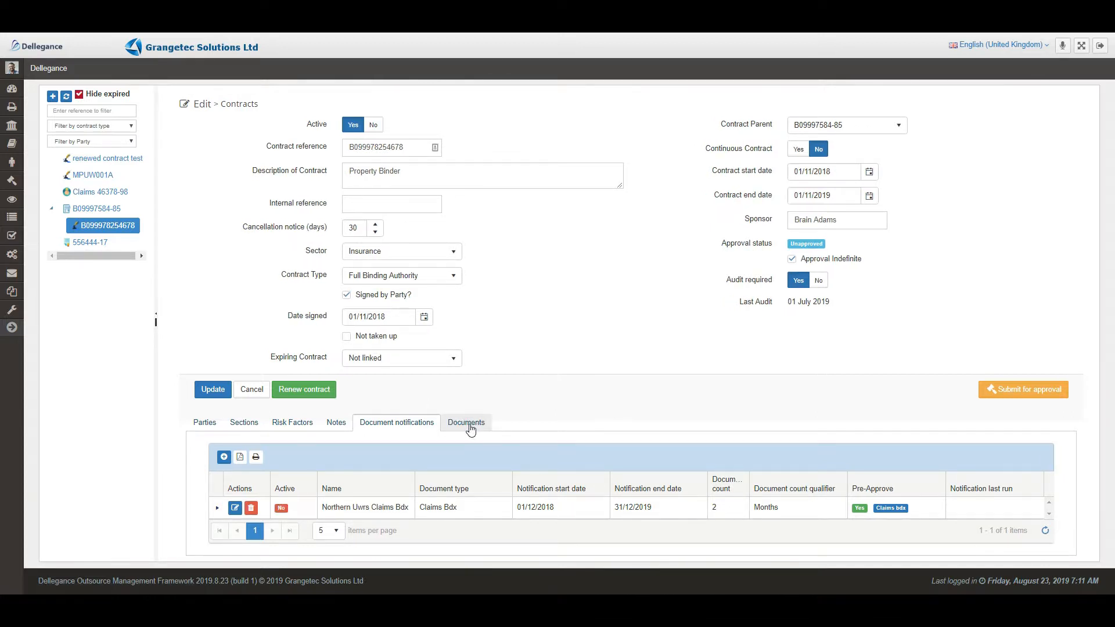
# - Start a document upload of Dummy Claims Bdx 1.xlsx titled Jan 2019 Claims bdx, type Claims Bdx
pyautogui.click(469, 428)
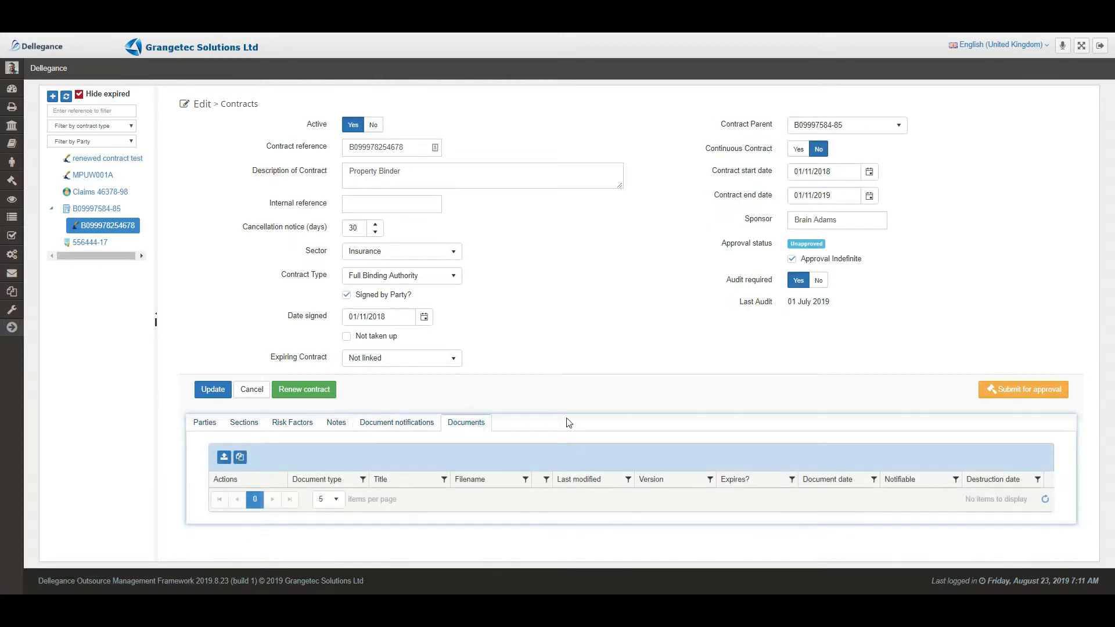
pyautogui.click(224, 457)
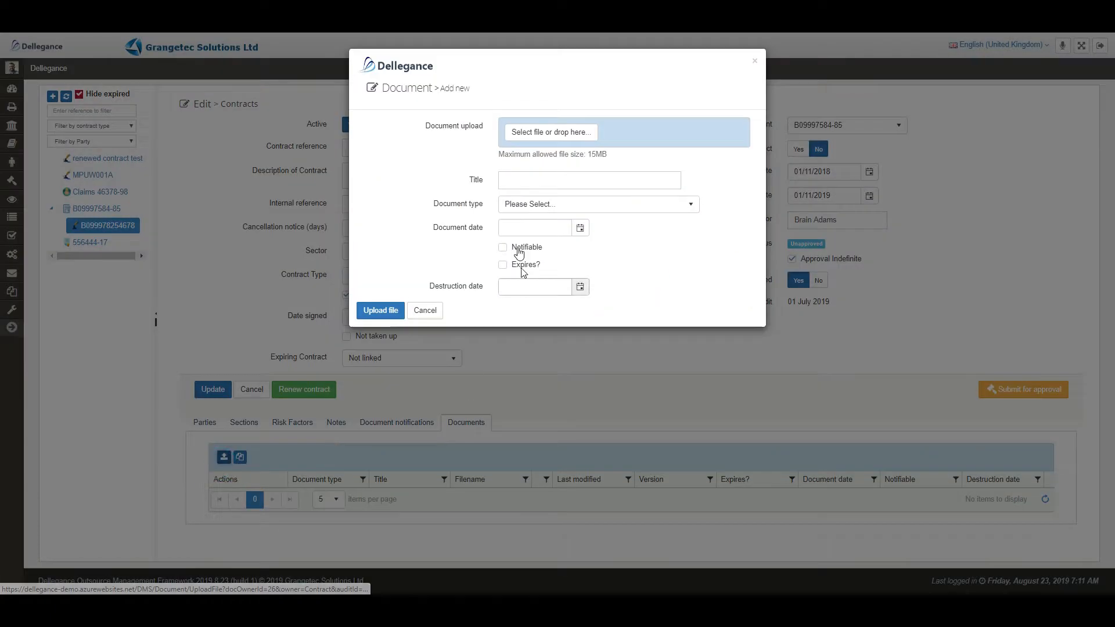
pyautogui.click(547, 135)
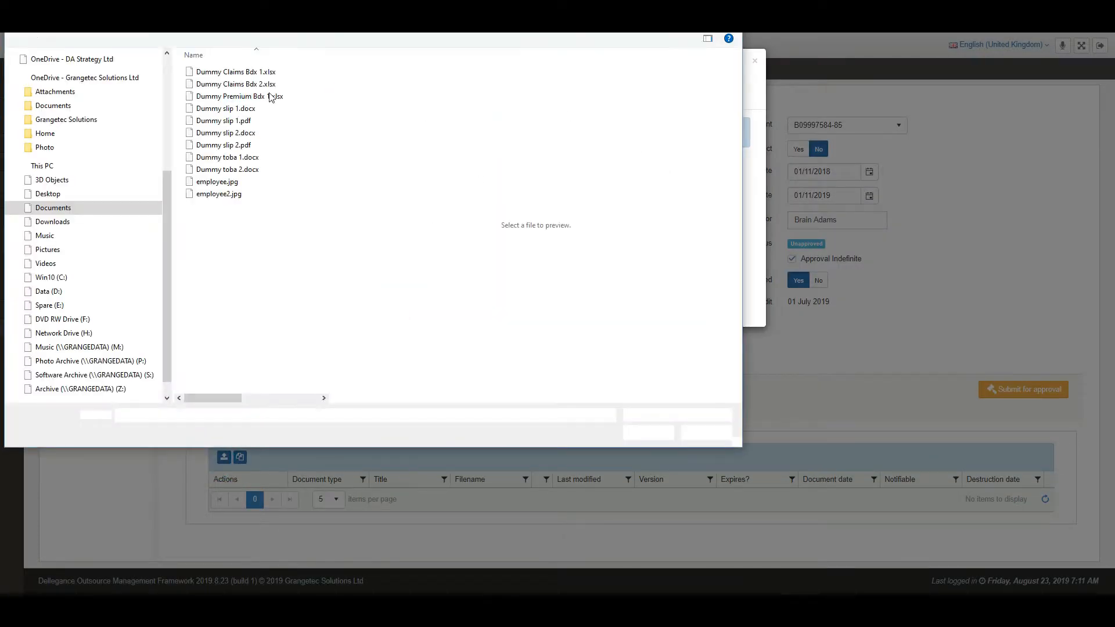
pyautogui.click(236, 72)
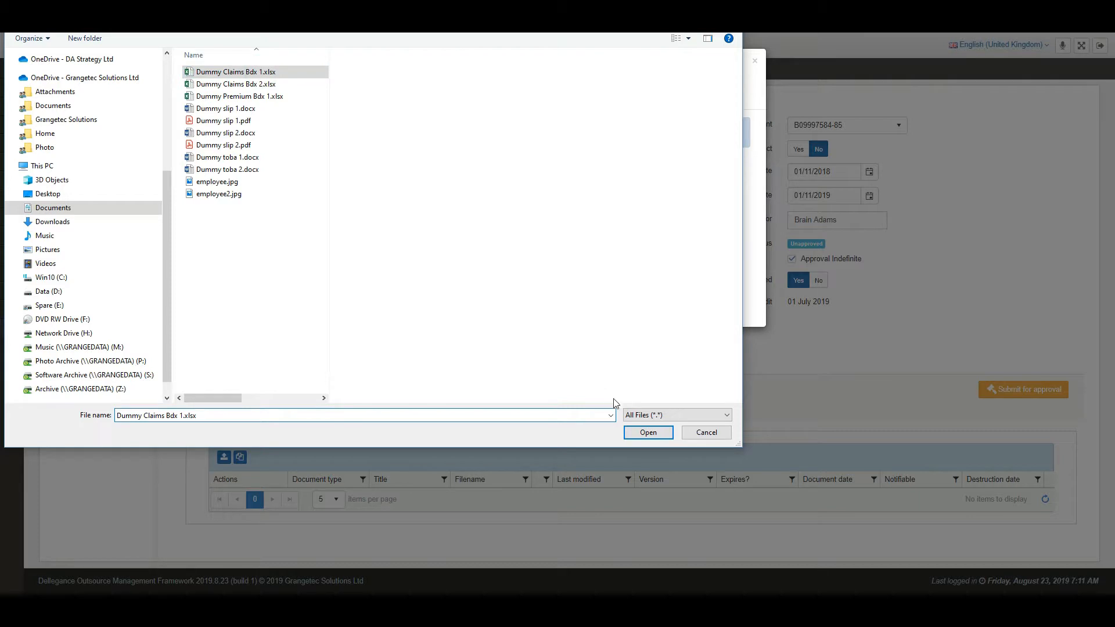
pyautogui.click(646, 436)
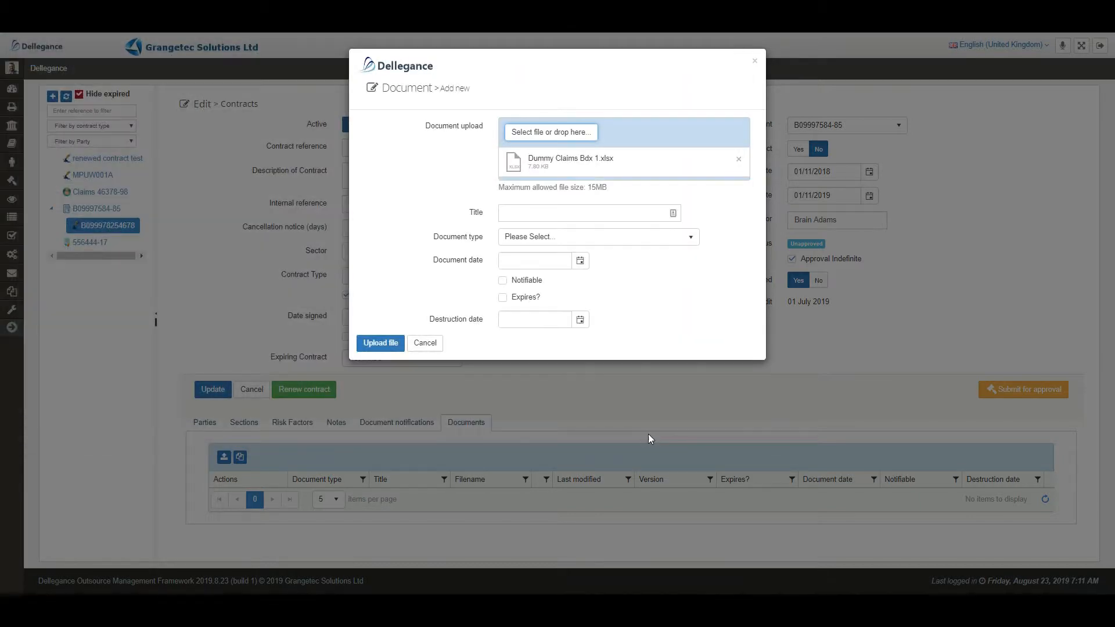
pyautogui.click(526, 211)
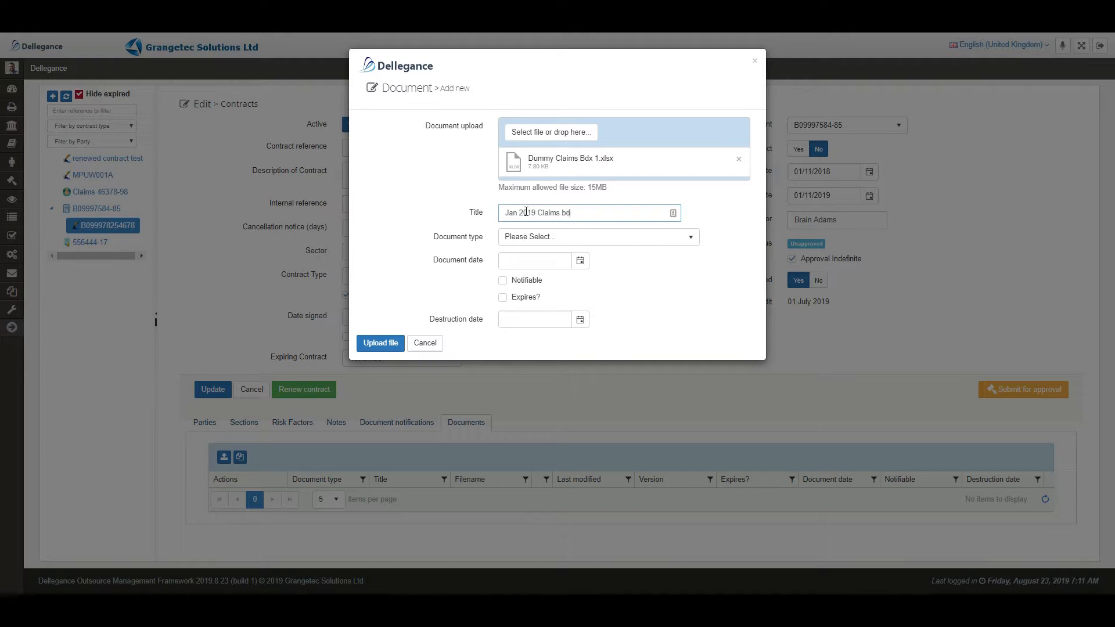
pyautogui.click(546, 236)
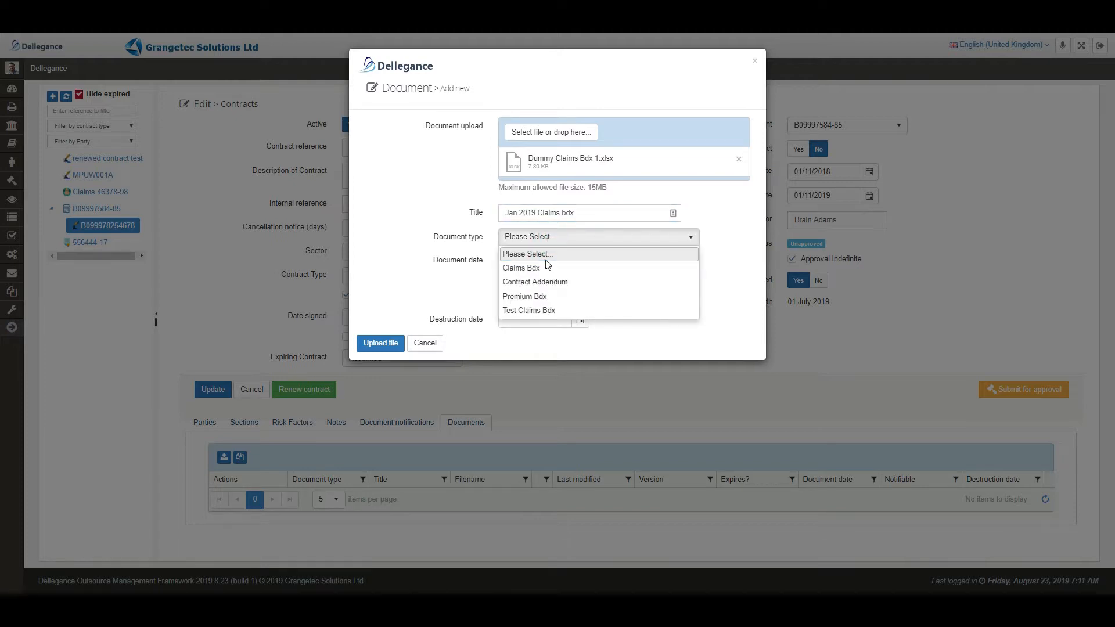
pyautogui.click(538, 270)
# - Date the document 31/01/2019, set notification type Northern Uwrs Claims Bdx, and upload it
pyautogui.click(580, 262)
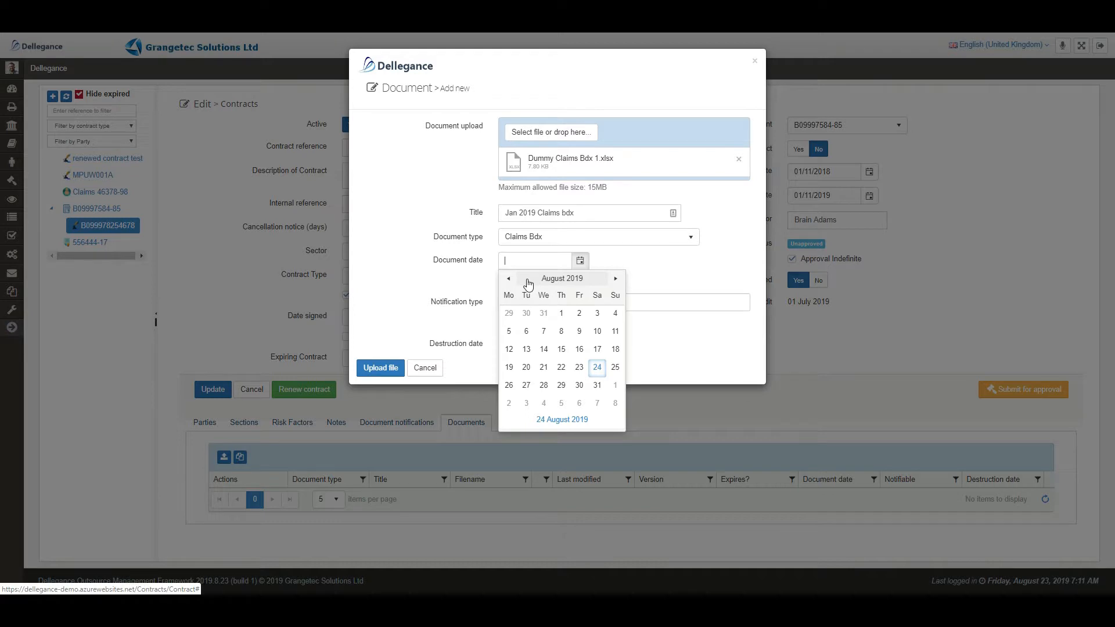
pyautogui.click(509, 279)
pyautogui.click(508, 278)
pyautogui.click(508, 278)
pyautogui.click(508, 278)
pyautogui.click(508, 279)
pyautogui.click(508, 279)
pyautogui.click(508, 279)
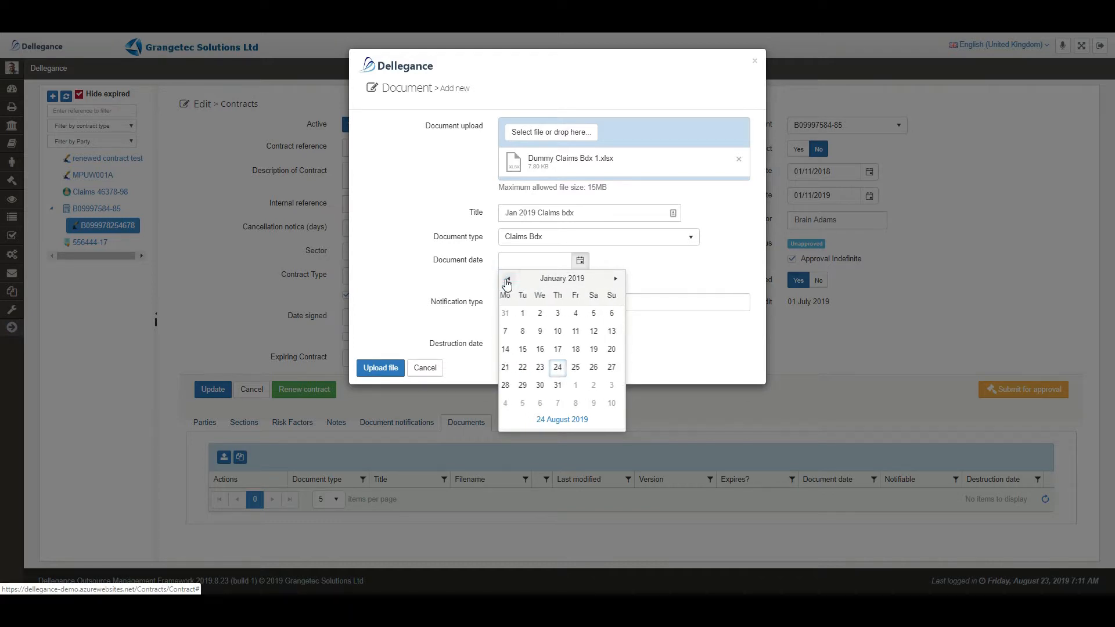
pyautogui.click(561, 385)
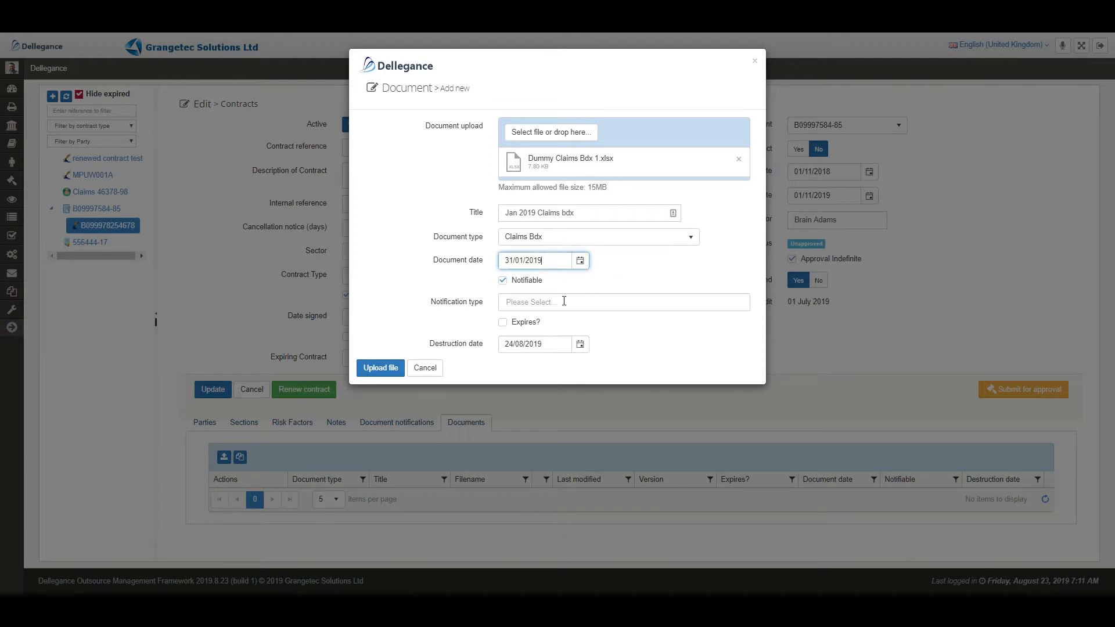
pyautogui.click(549, 302)
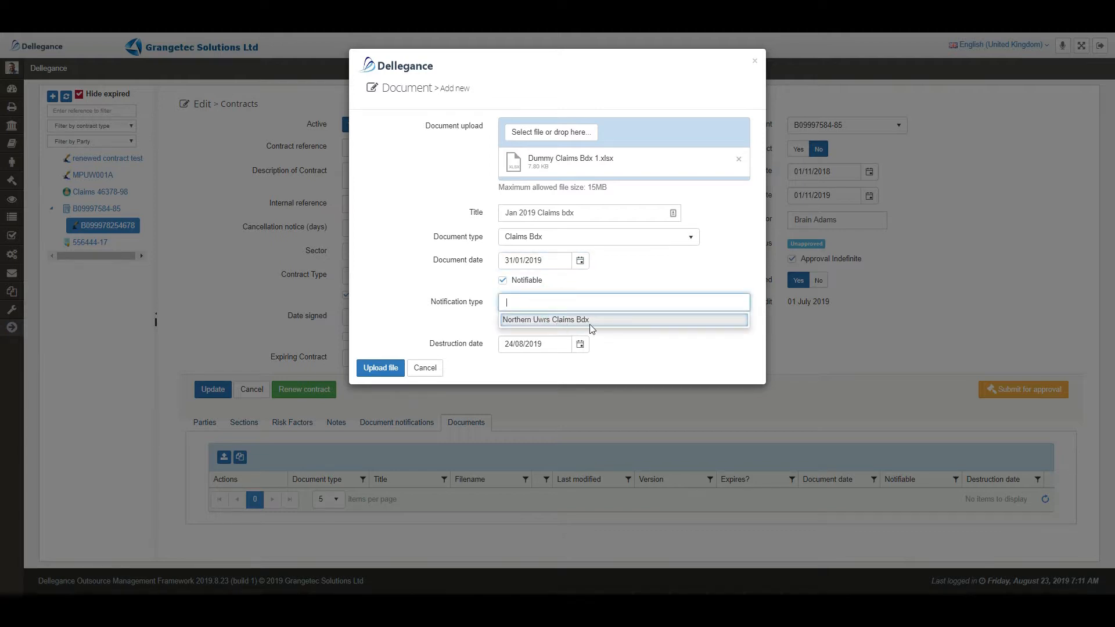
pyautogui.click(587, 321)
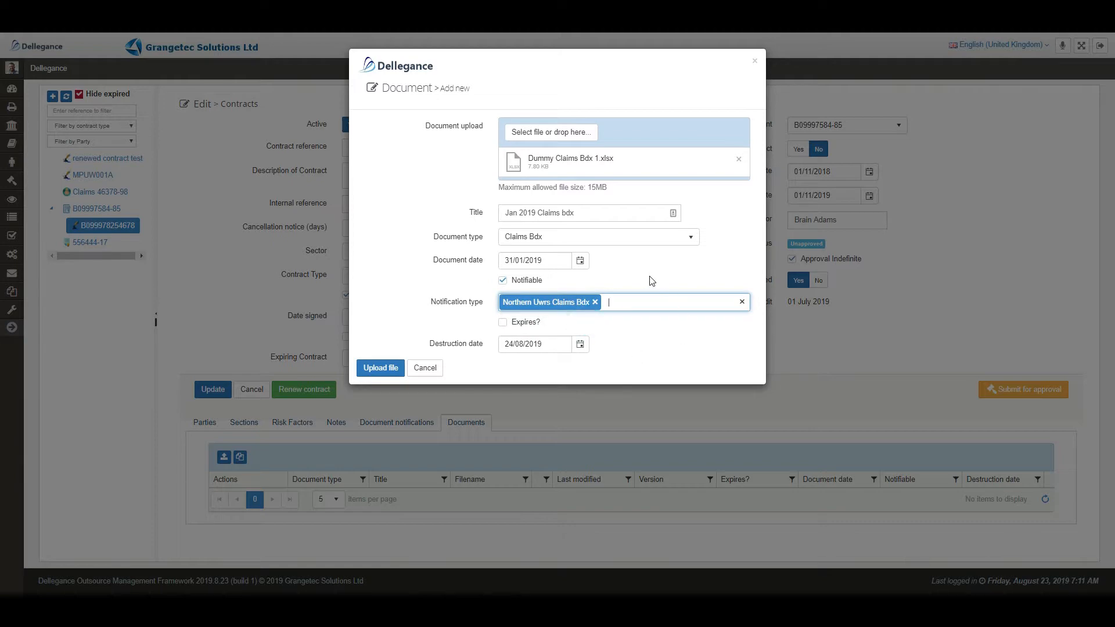
pyautogui.click(376, 367)
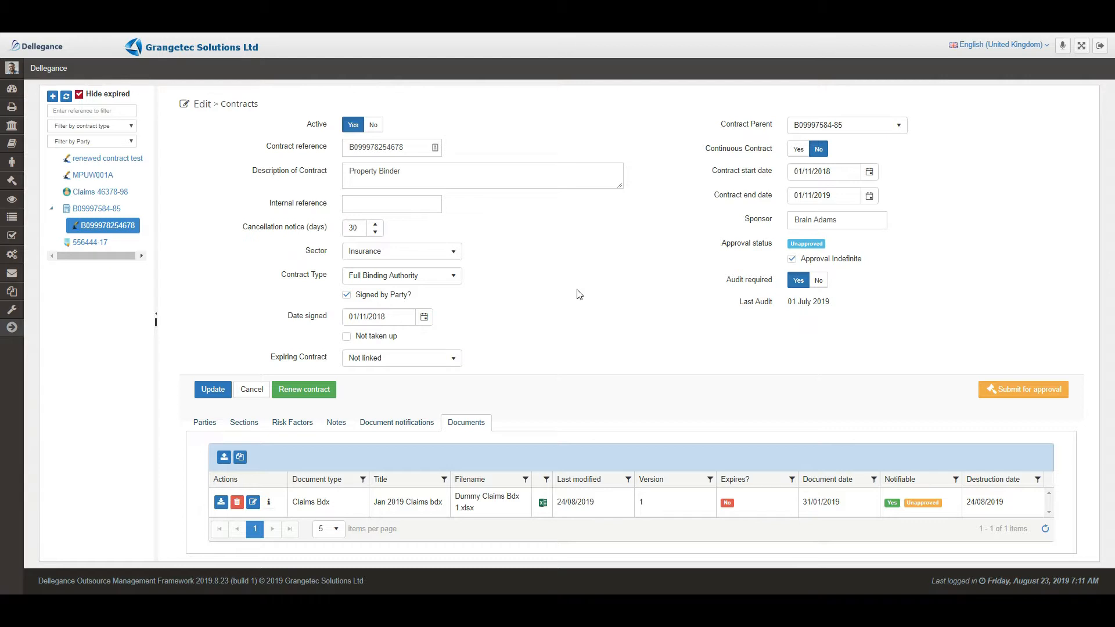
# - Leave the contract for Approvals and select the 'Claims Bdx - Jan 2019' approval
pyautogui.moveTo(11, 182)
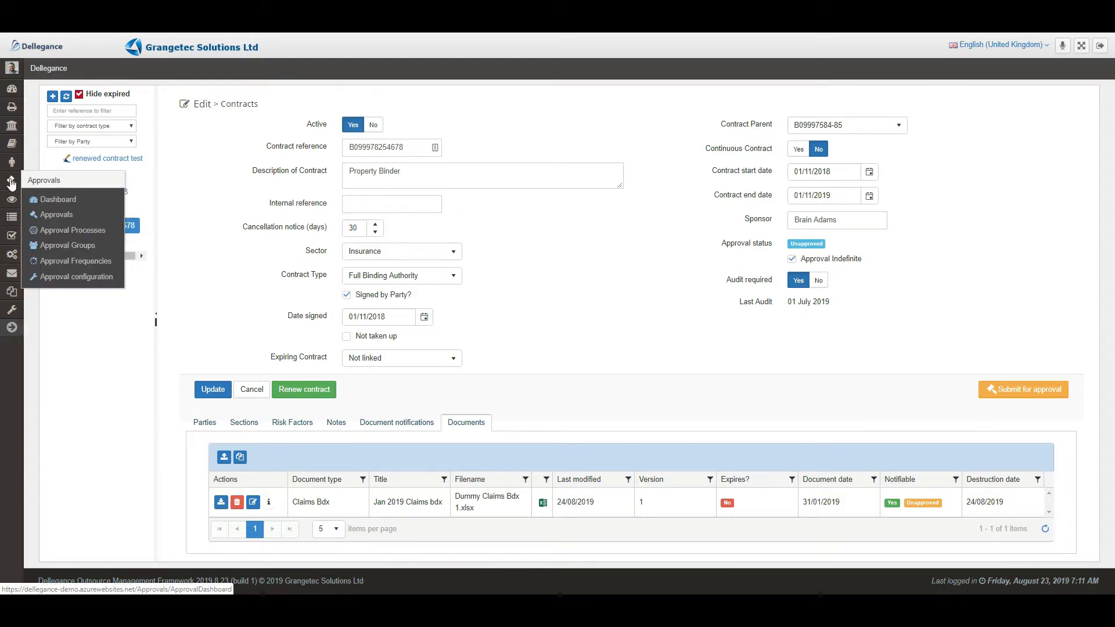
pyautogui.click(55, 215)
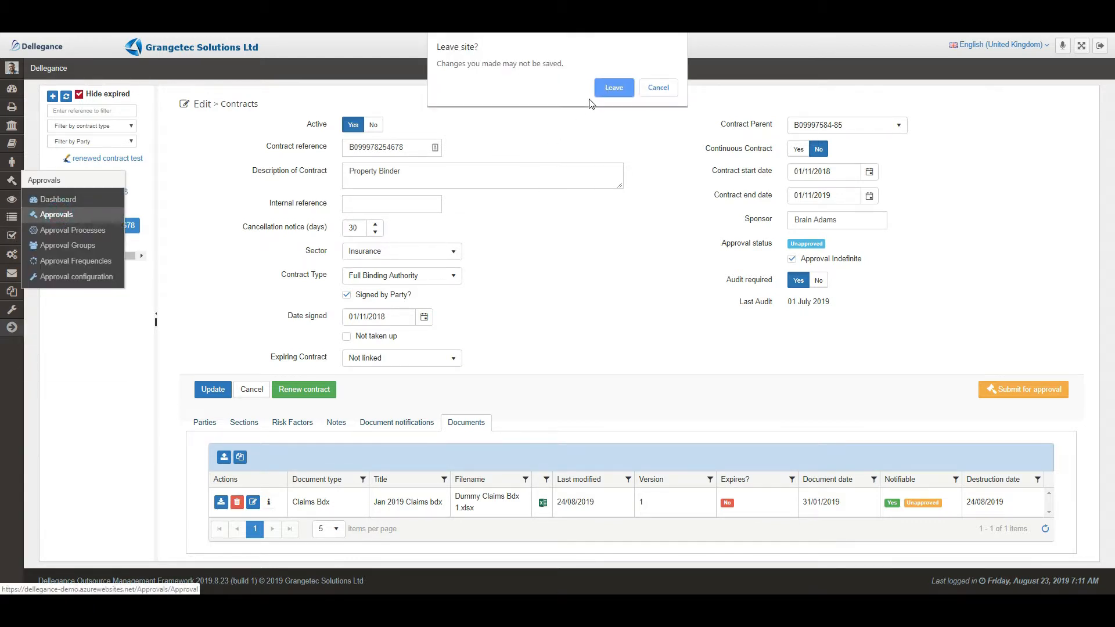
pyautogui.click(612, 89)
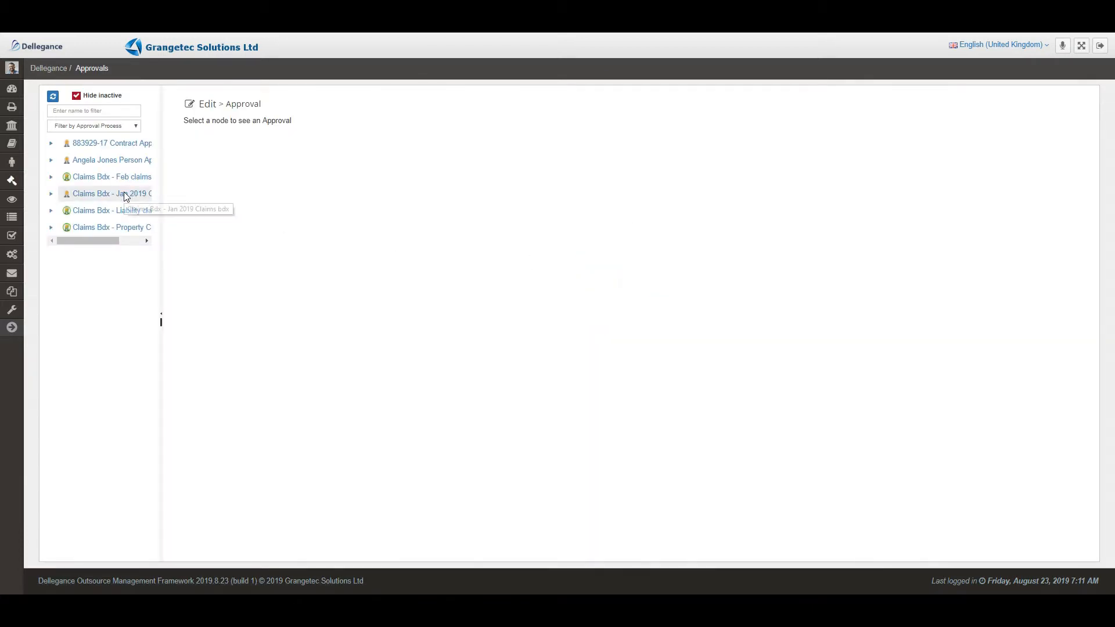
pyautogui.click(52, 195)
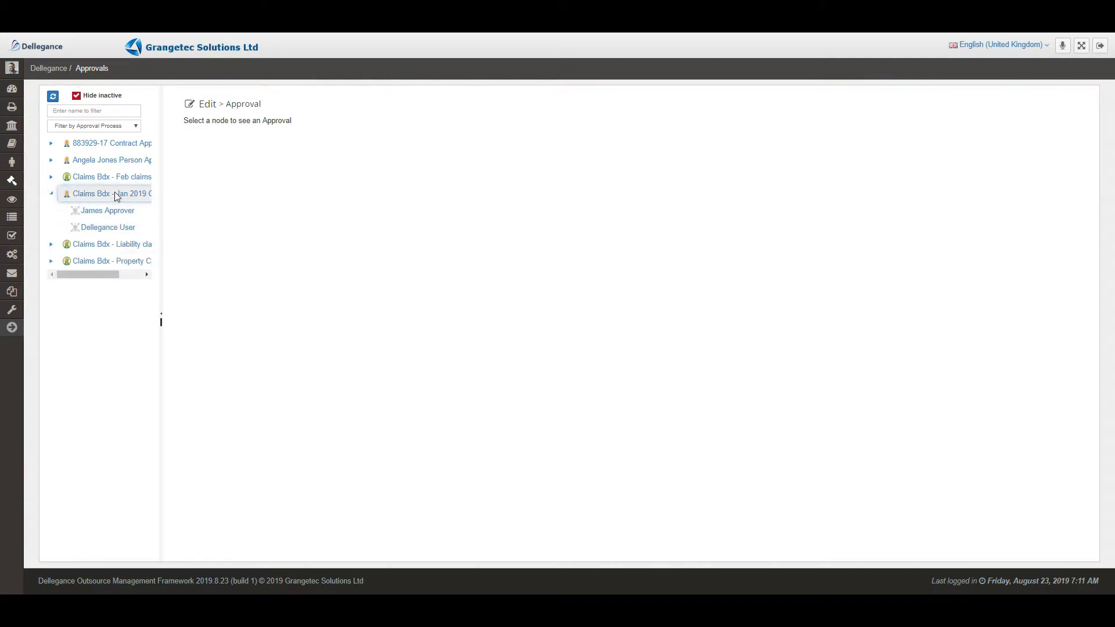
pyautogui.click(115, 194)
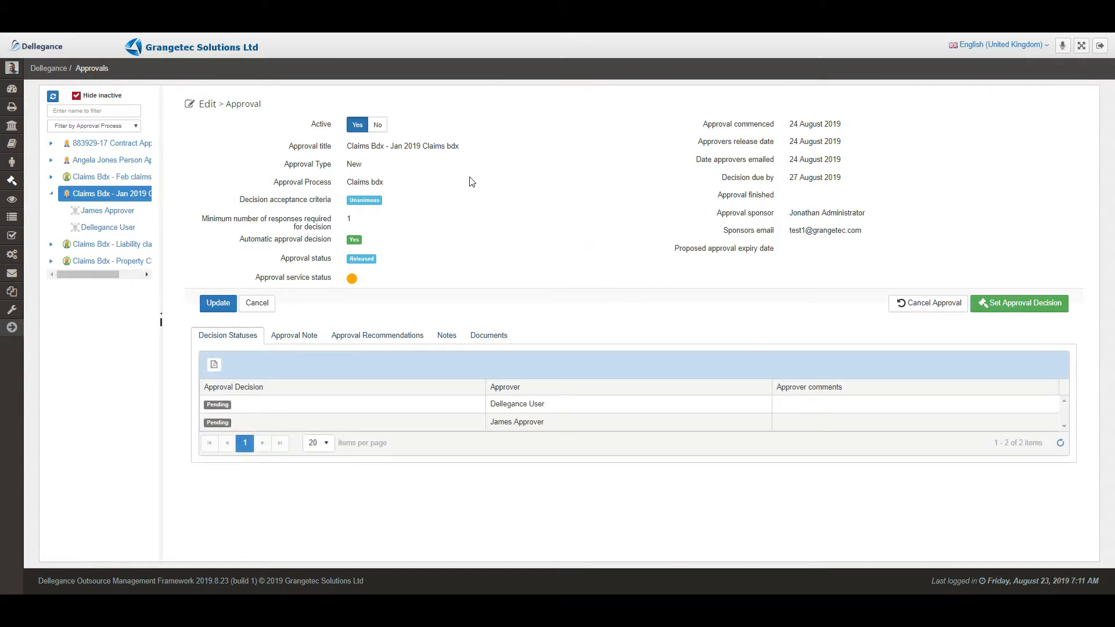
# - Set the approval decision to Approved, confirm it, and review the attached documents
pyautogui.click(1004, 307)
pyautogui.click(522, 297)
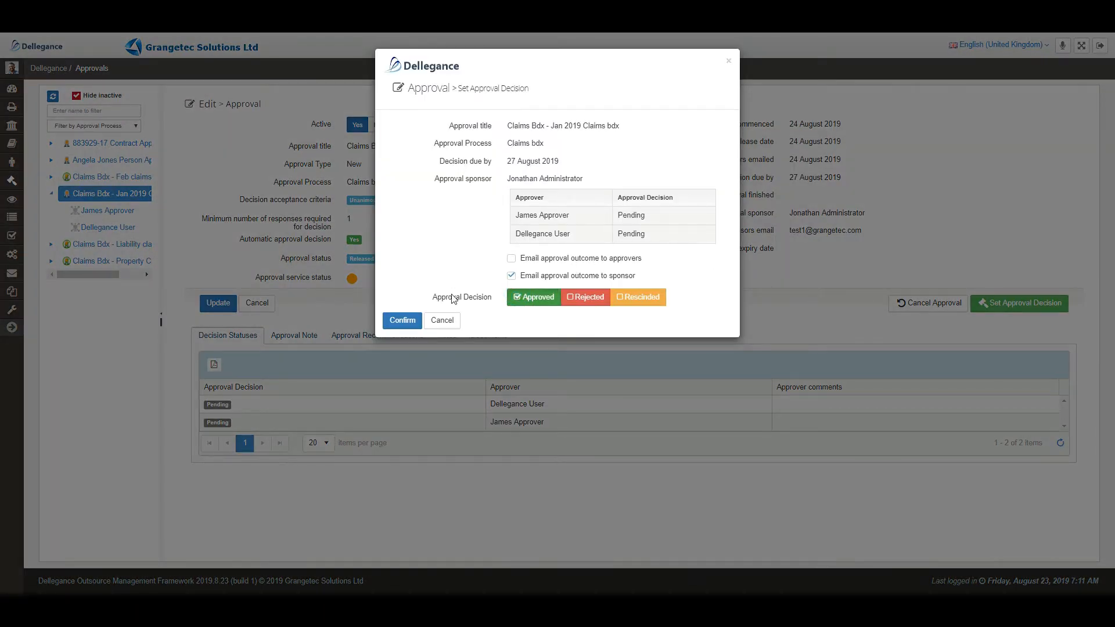
pyautogui.click(403, 322)
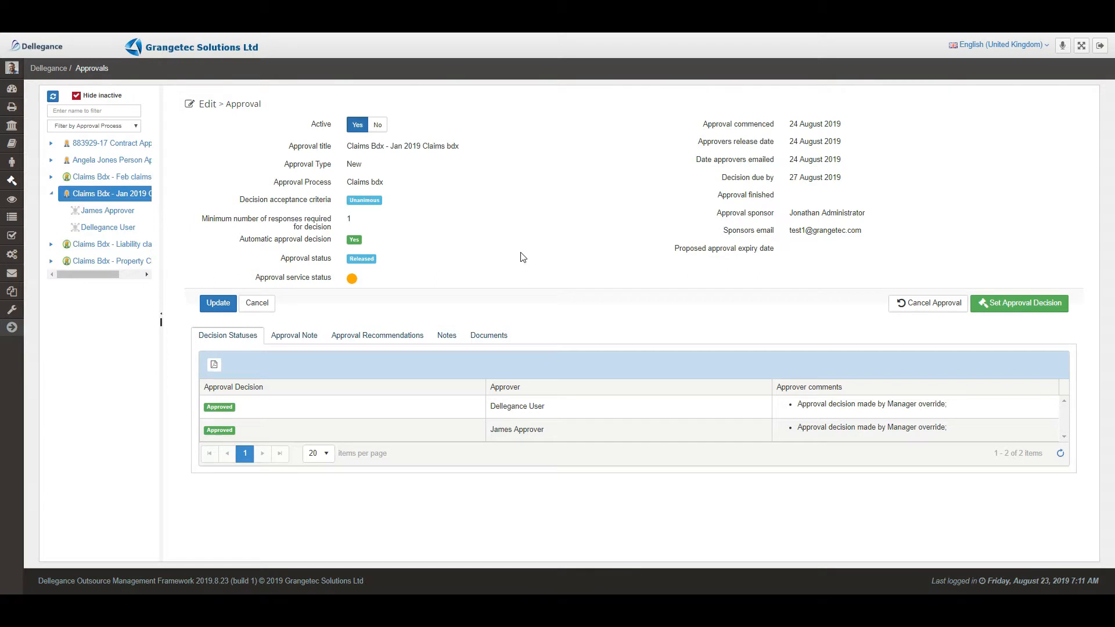
pyautogui.click(501, 333)
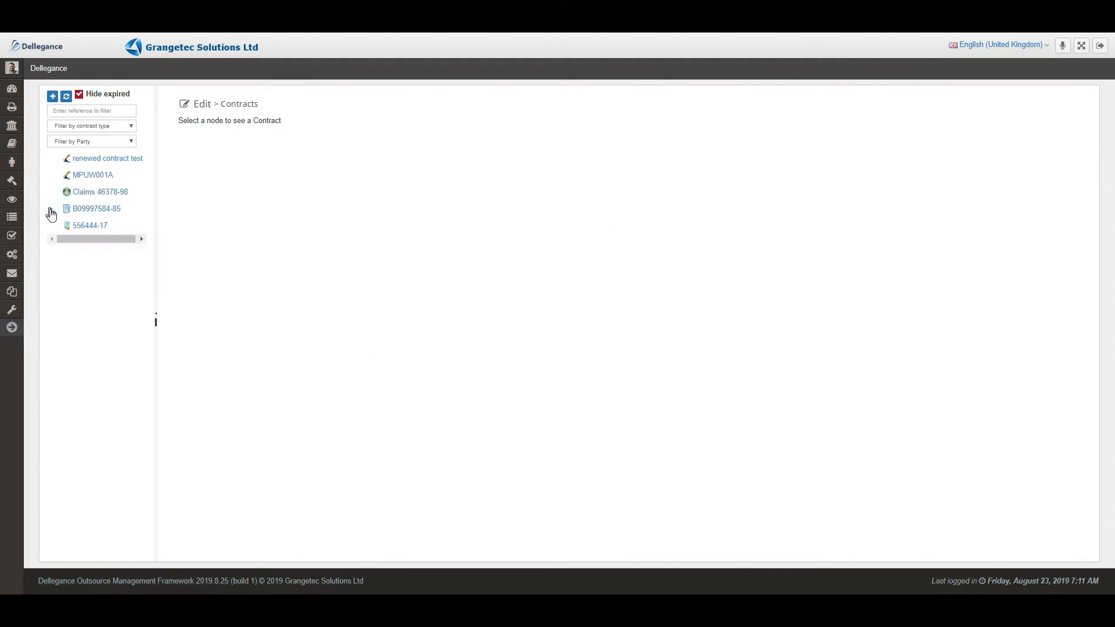
pyautogui.click(51, 209)
pyautogui.click(92, 225)
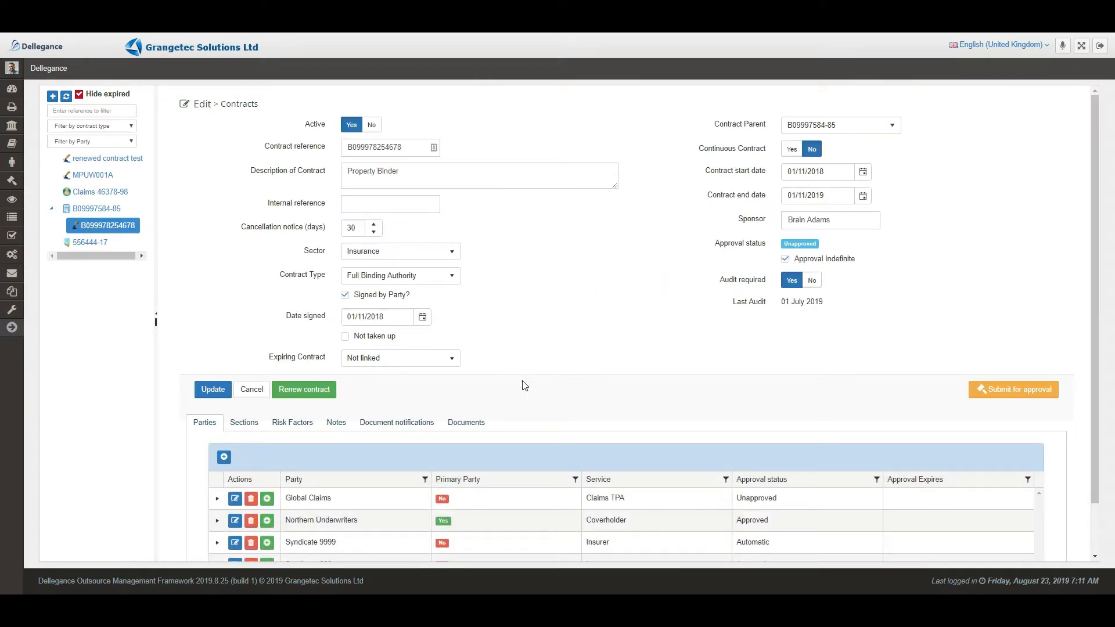
pyautogui.scroll(-2, 586, 425)
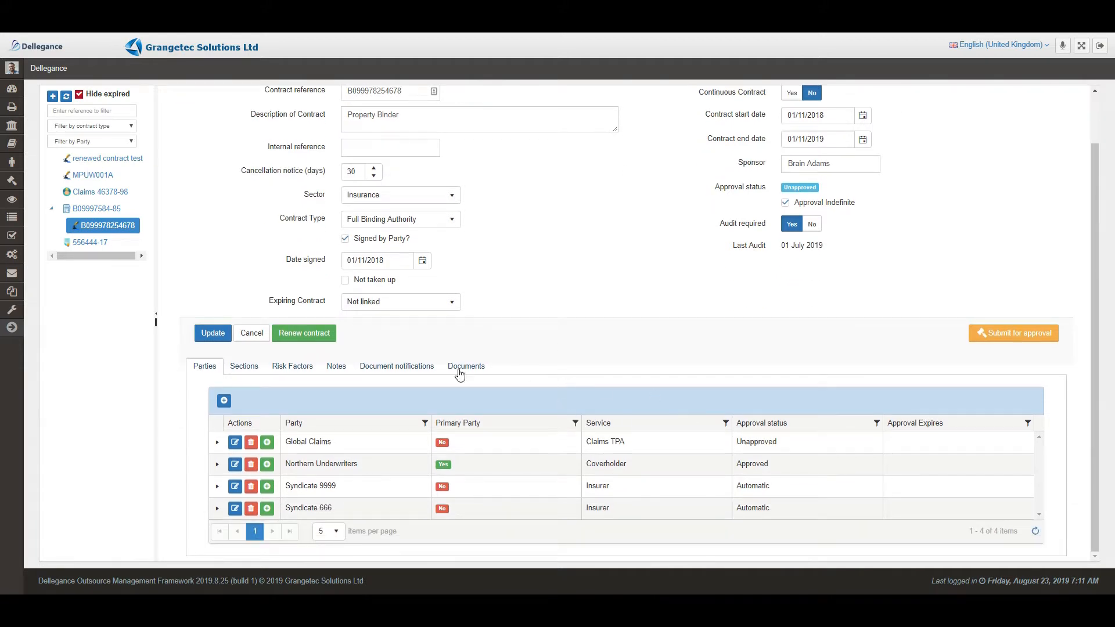
pyautogui.click(466, 368)
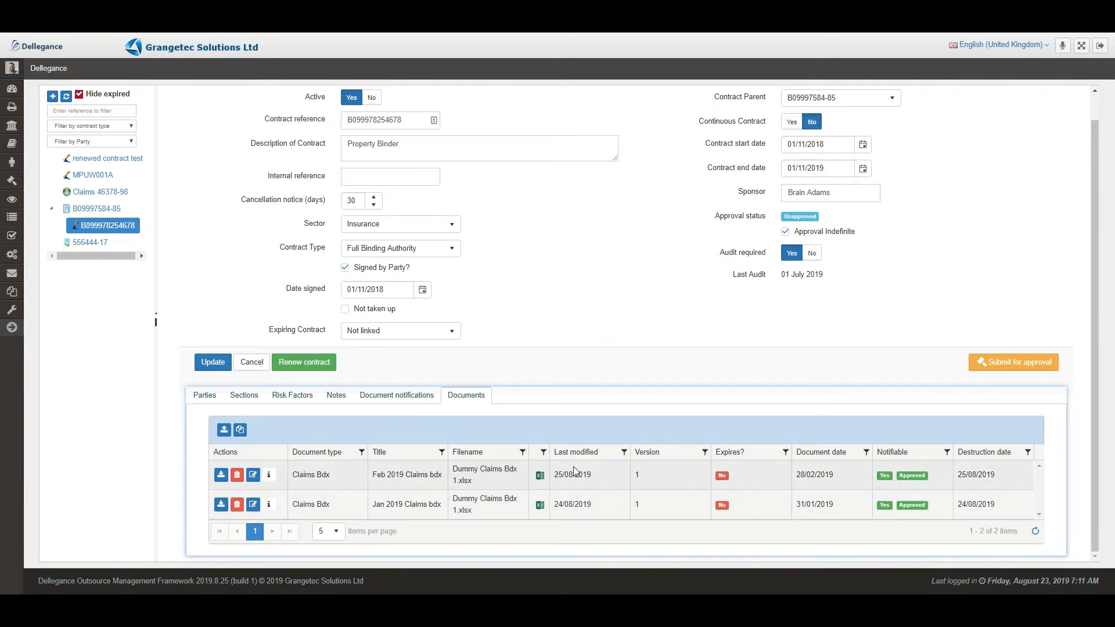
pyautogui.click(379, 401)
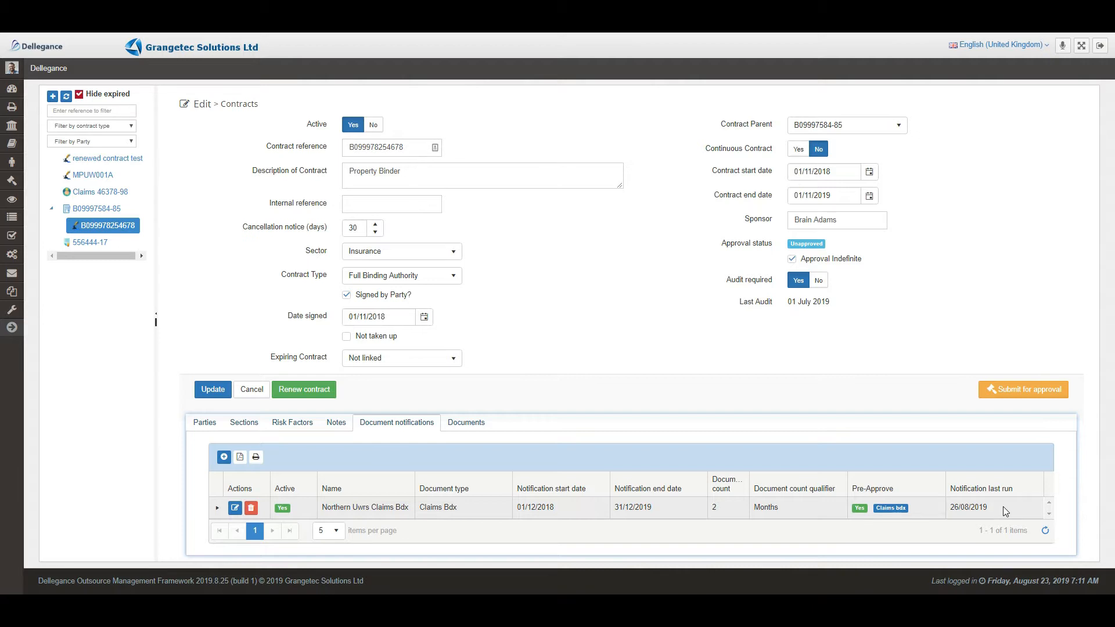
pyautogui.click(257, 460)
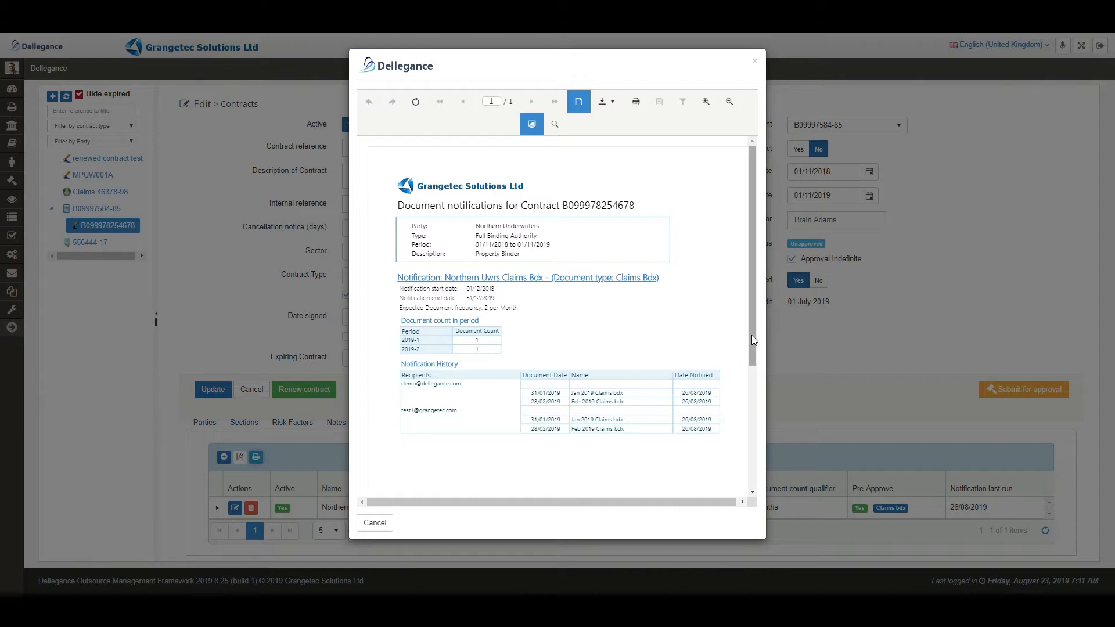
pyautogui.scroll(-1, 751, 335)
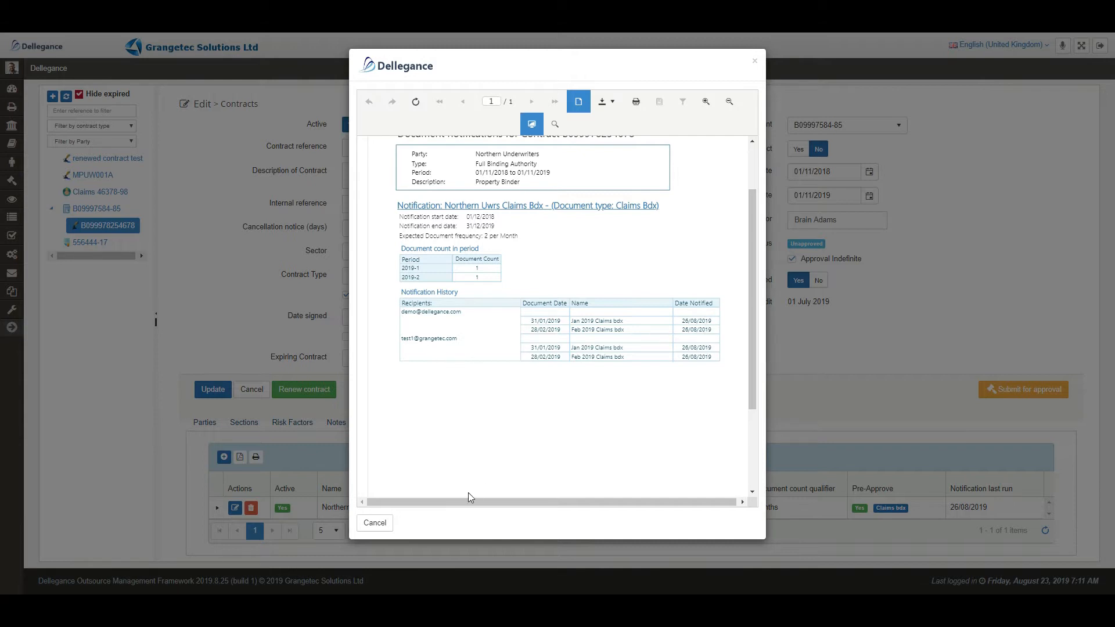
pyautogui.moveTo(469, 500); pyautogui.dragTo(448, 367)
pyautogui.scroll(2, 750, 289)
pyautogui.scroll(-3, 751, 288)
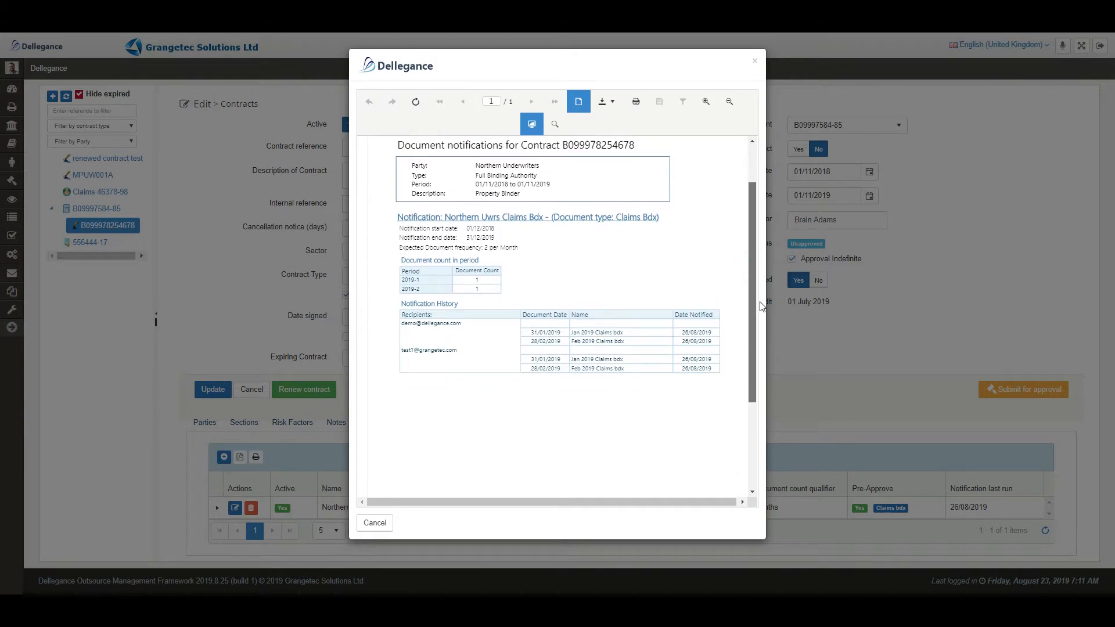
pyautogui.click(375, 523)
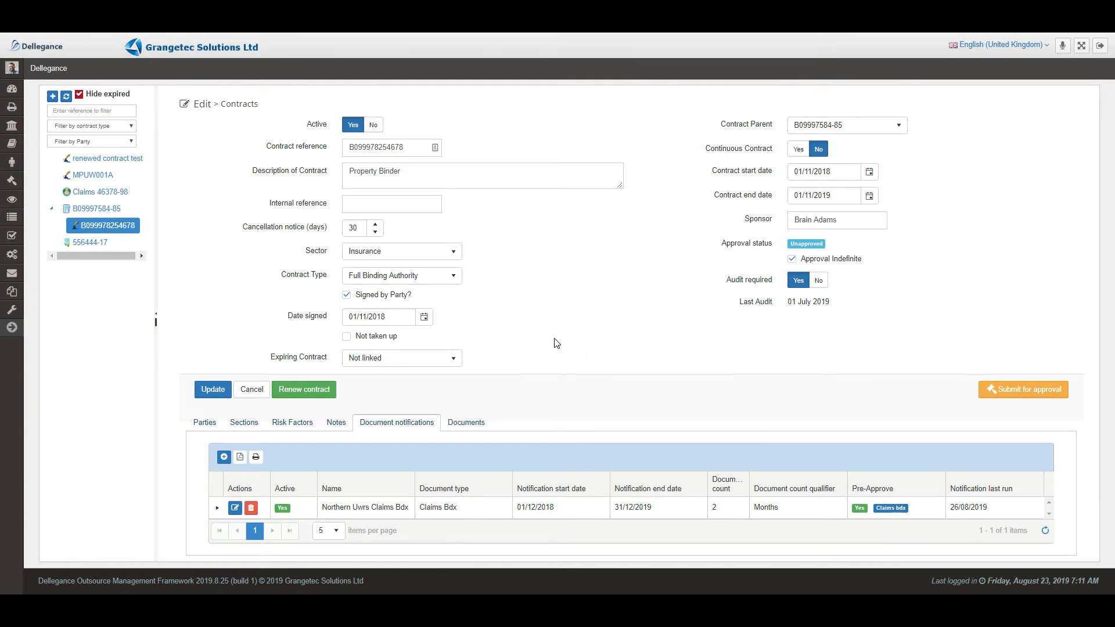
# - Check Syndicate 9999's party documents for the notification email, then go to the Dashboard
pyautogui.click(10, 127)
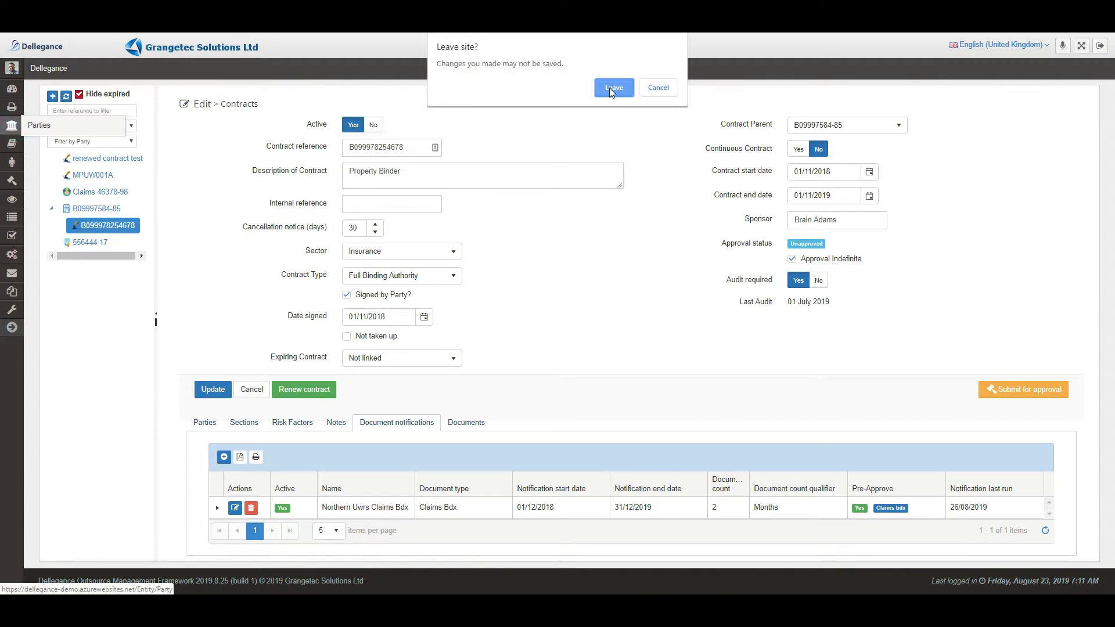
pyautogui.click(611, 88)
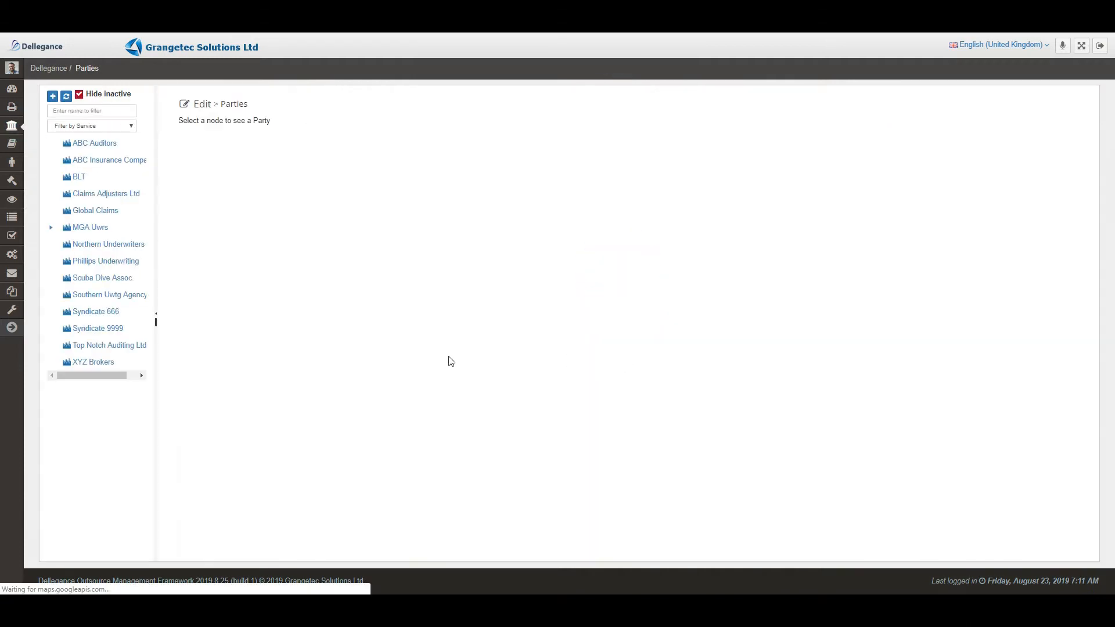
pyautogui.click(117, 326)
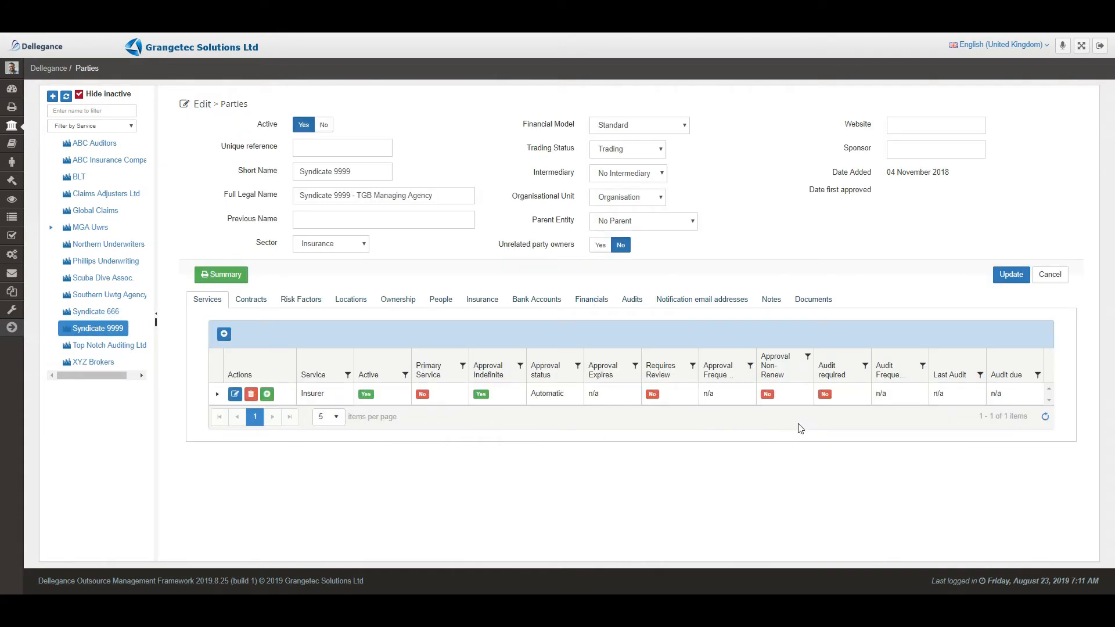
pyautogui.click(819, 301)
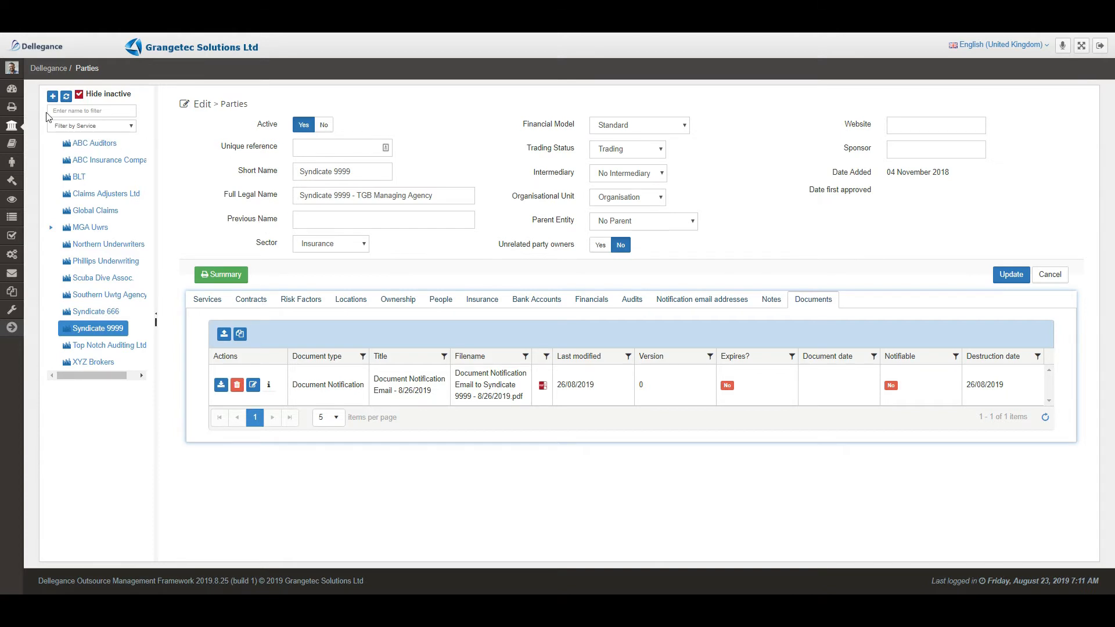
pyautogui.click(14, 92)
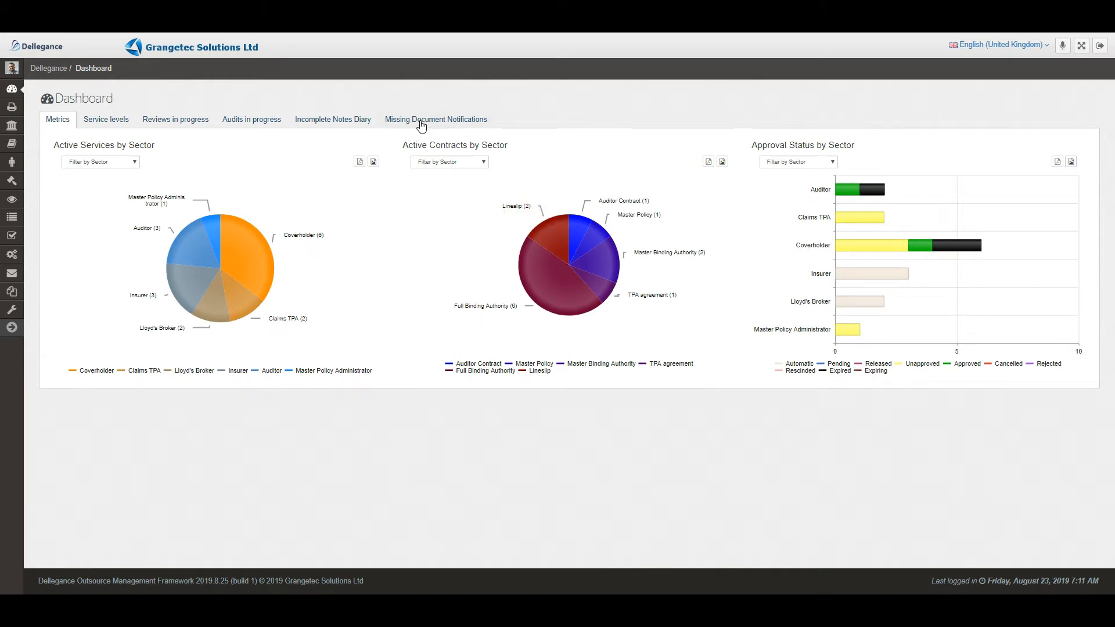
pyautogui.click(421, 122)
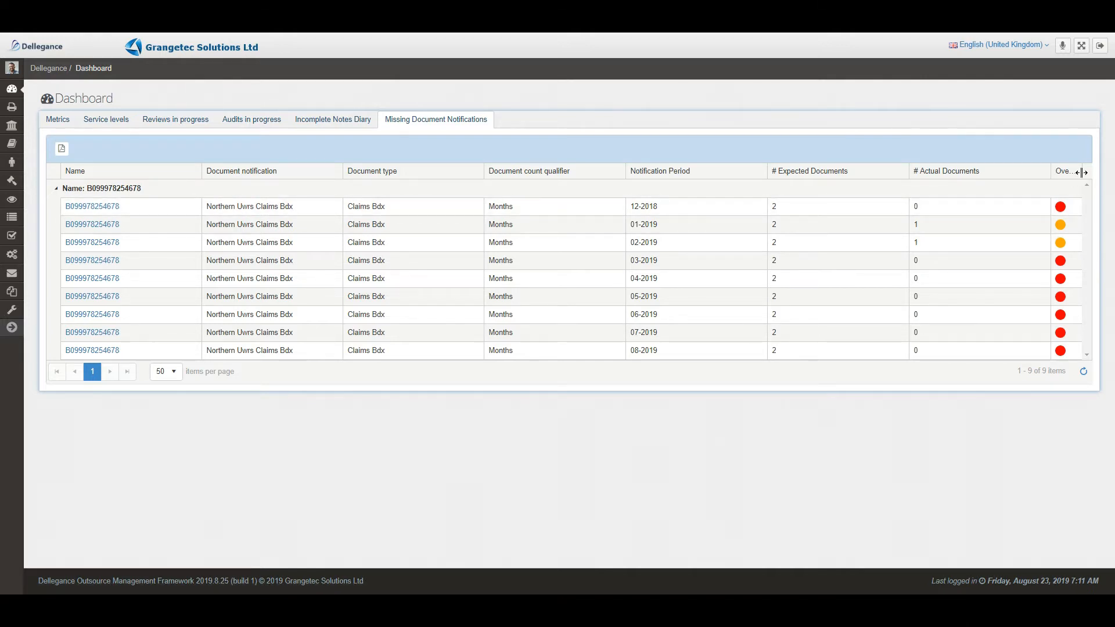
pyautogui.moveTo(1080, 171); pyautogui.dragTo(1085, 169)
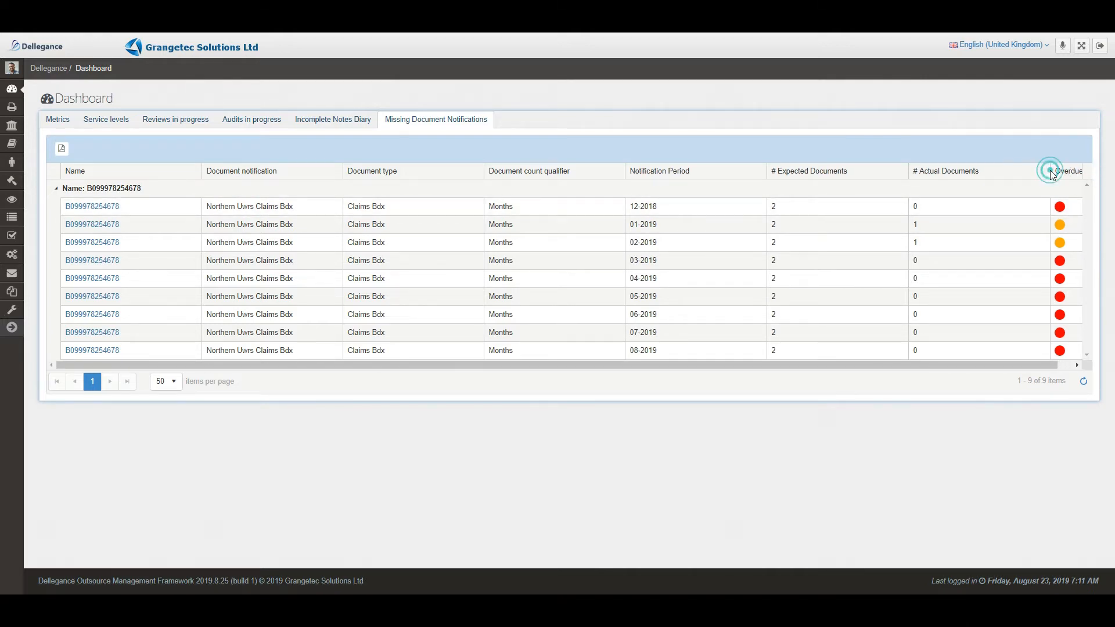
pyautogui.click(1053, 172)
pyautogui.moveTo(1050, 174)
pyautogui.mouseDown()
pyautogui.moveTo(1003, 175)
pyautogui.moveTo(1034, 174)
pyautogui.mouseUp()
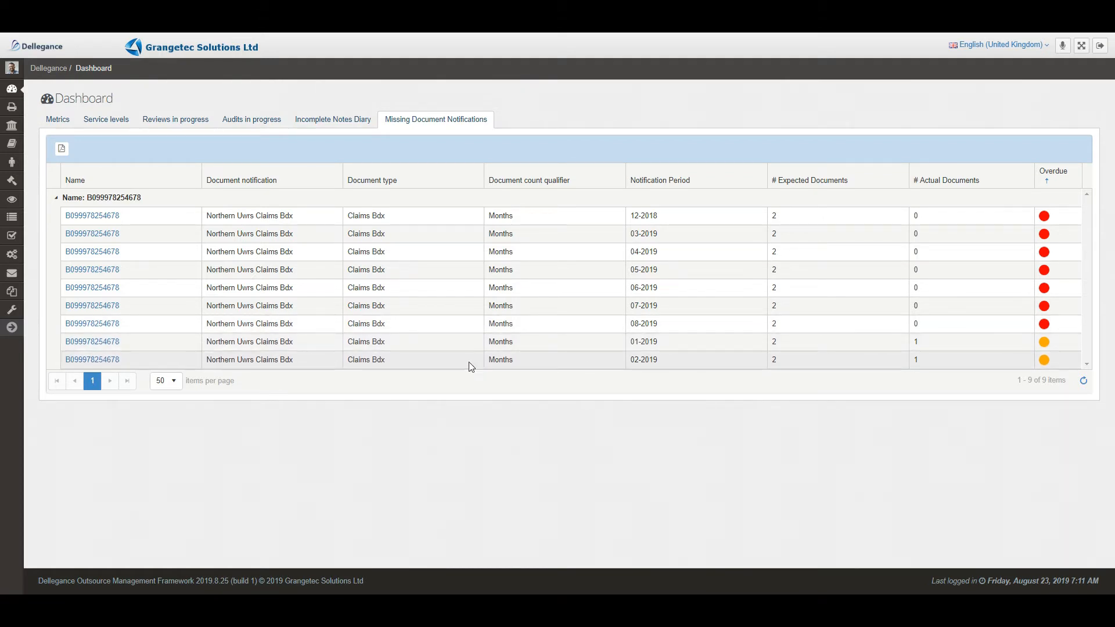
pyautogui.click(55, 200)
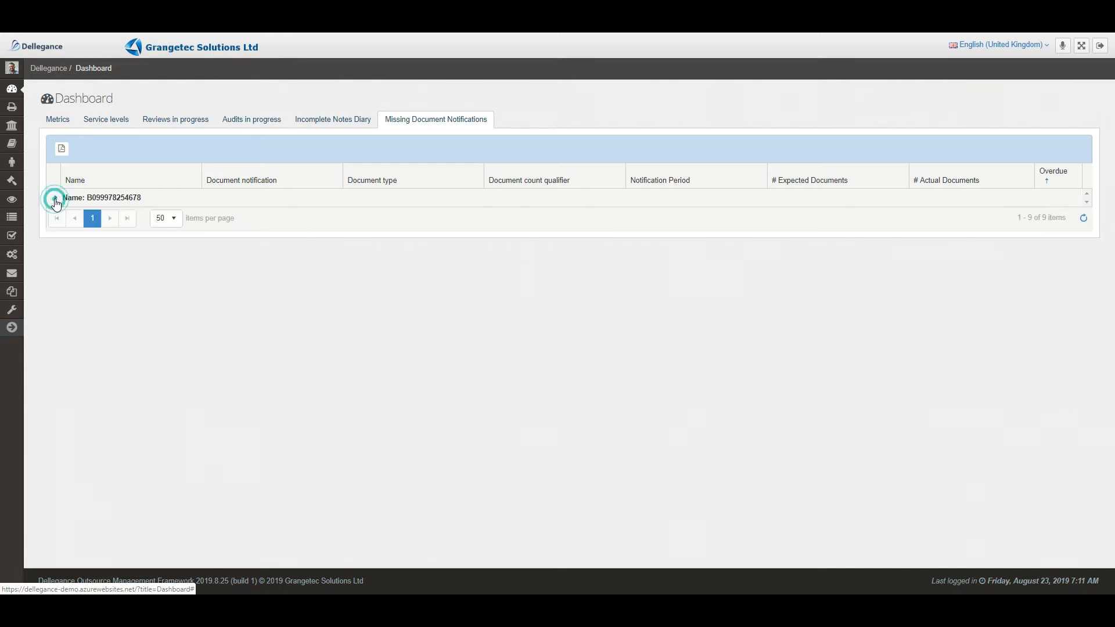
pyautogui.click(55, 199)
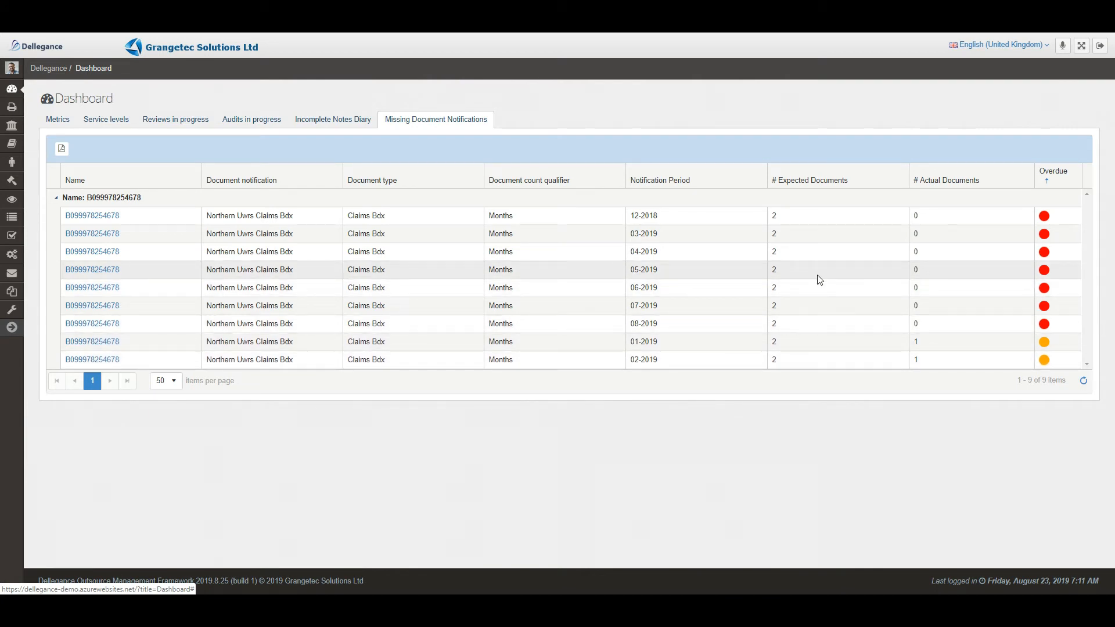
pyautogui.click(15, 108)
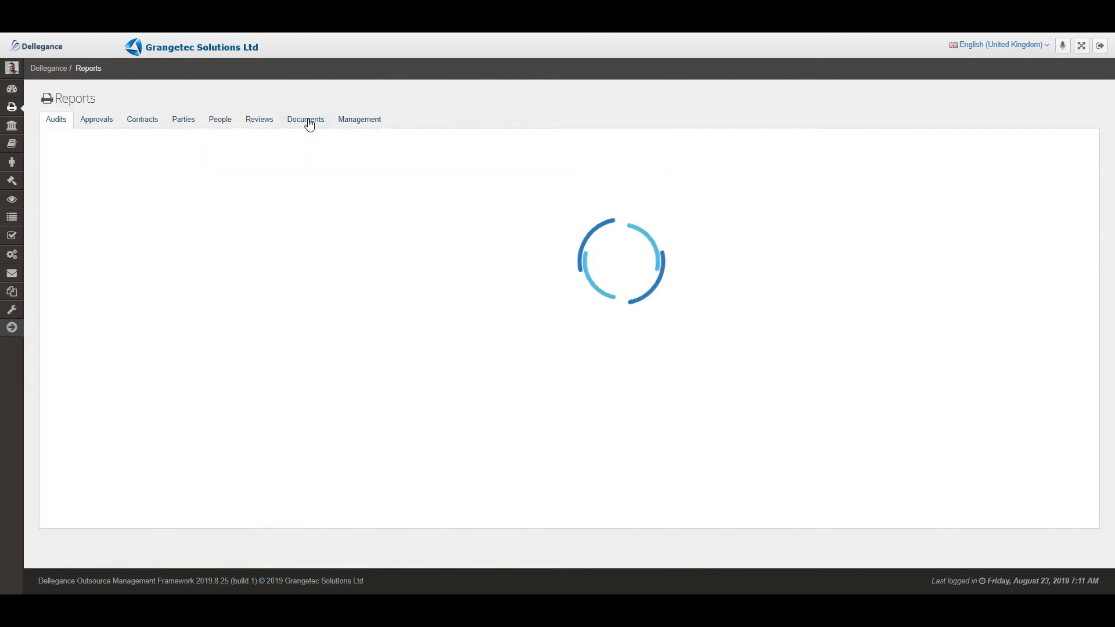
# - Run the Contract Document Notifications report for Insurance and Syndicate 9999, shown at page width
pyautogui.click(311, 122)
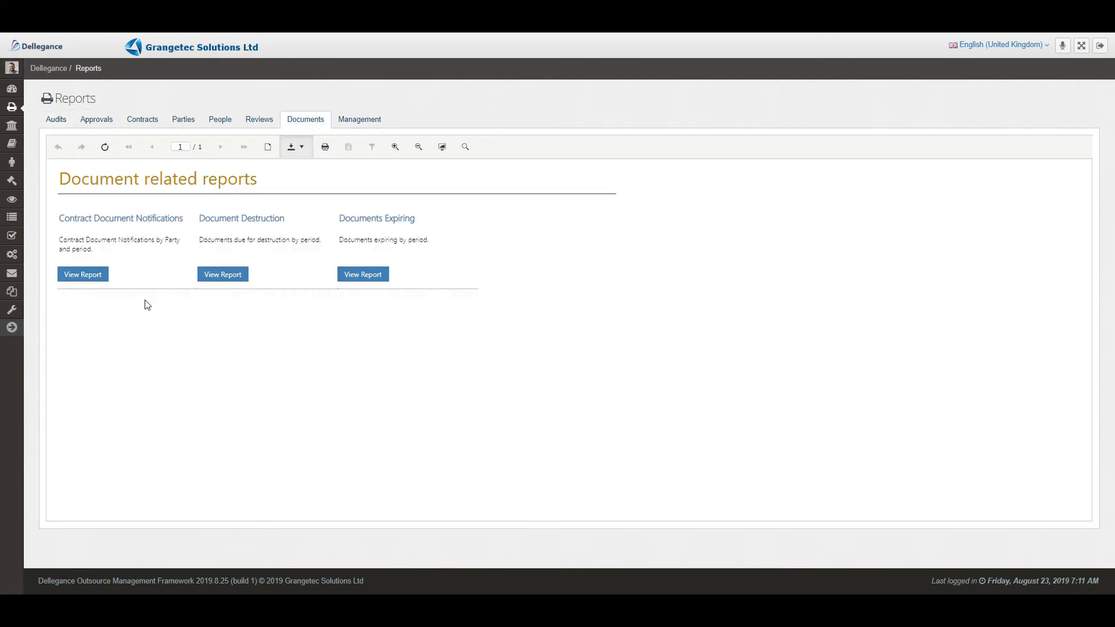
pyautogui.click(101, 280)
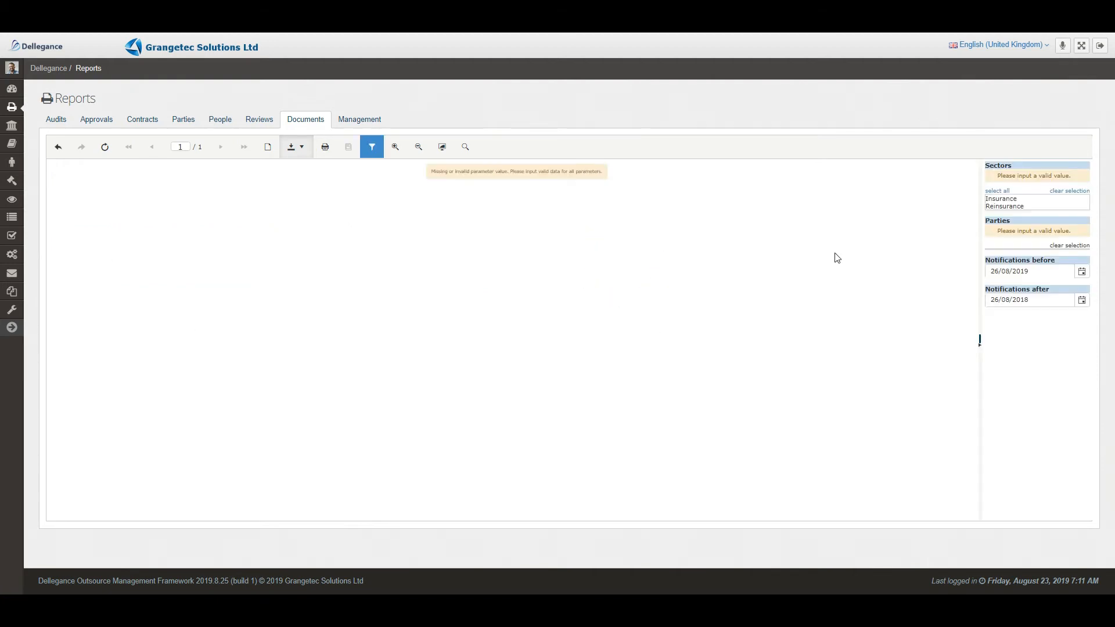
pyautogui.click(1016, 200)
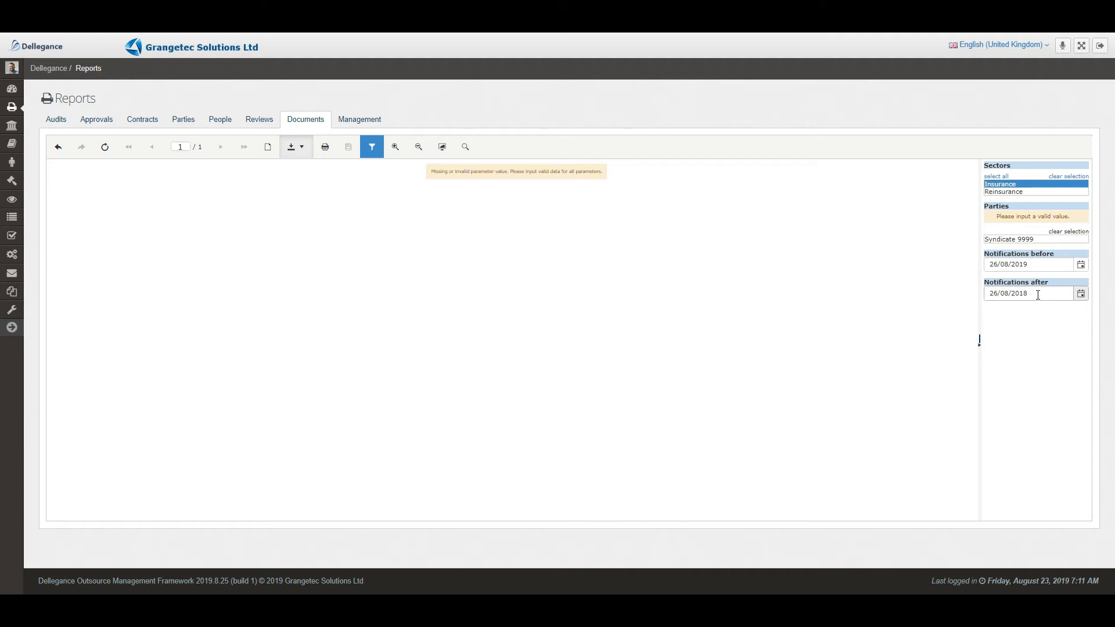
pyautogui.click(1022, 239)
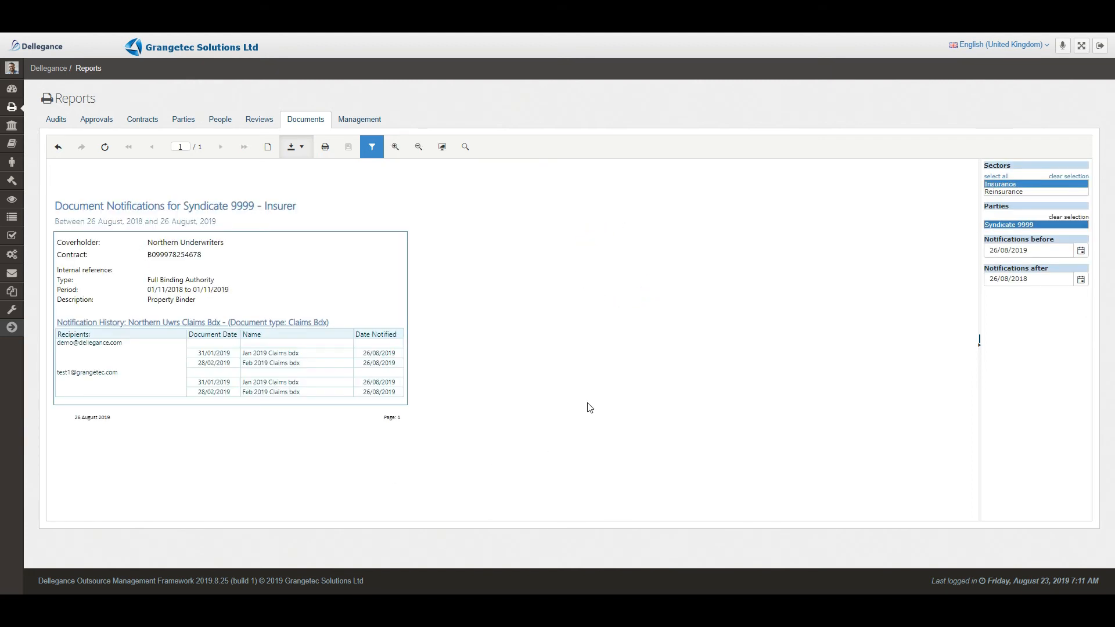
pyautogui.click(443, 148)
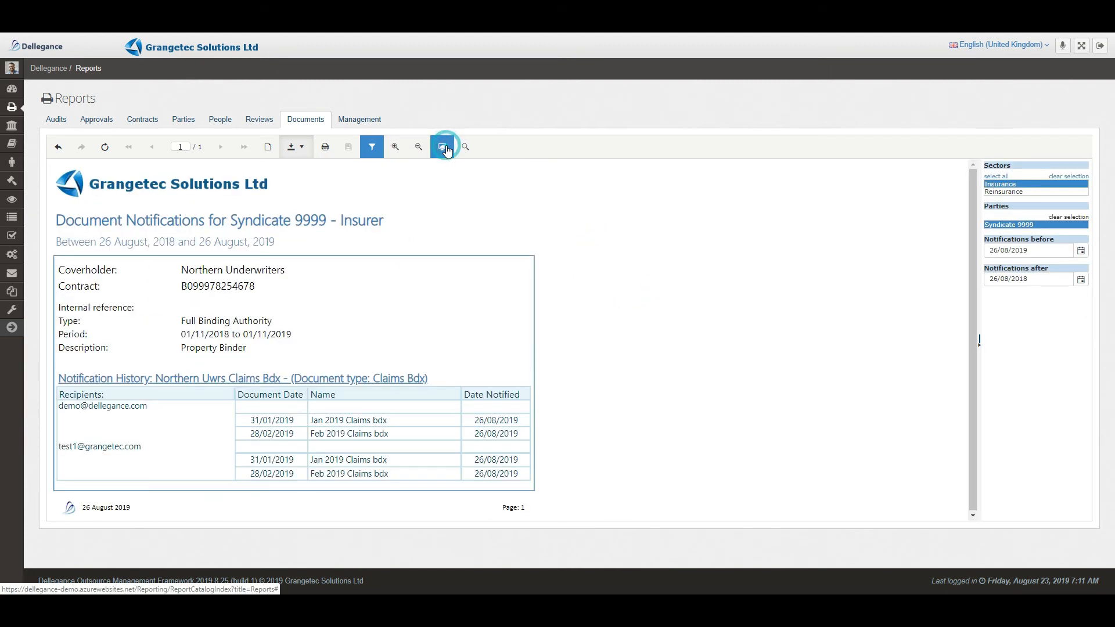